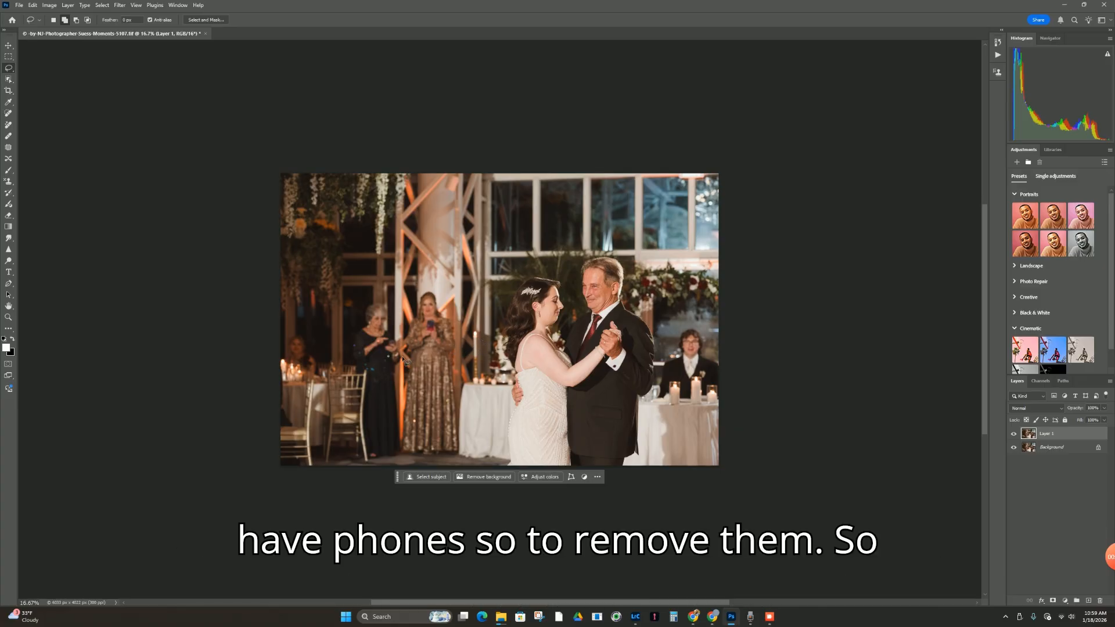
Step: Duplicate the Background layer twice, naming the second copy "Background copy 2"
{"action": "left_click", "coordinate": [1065, 451]}
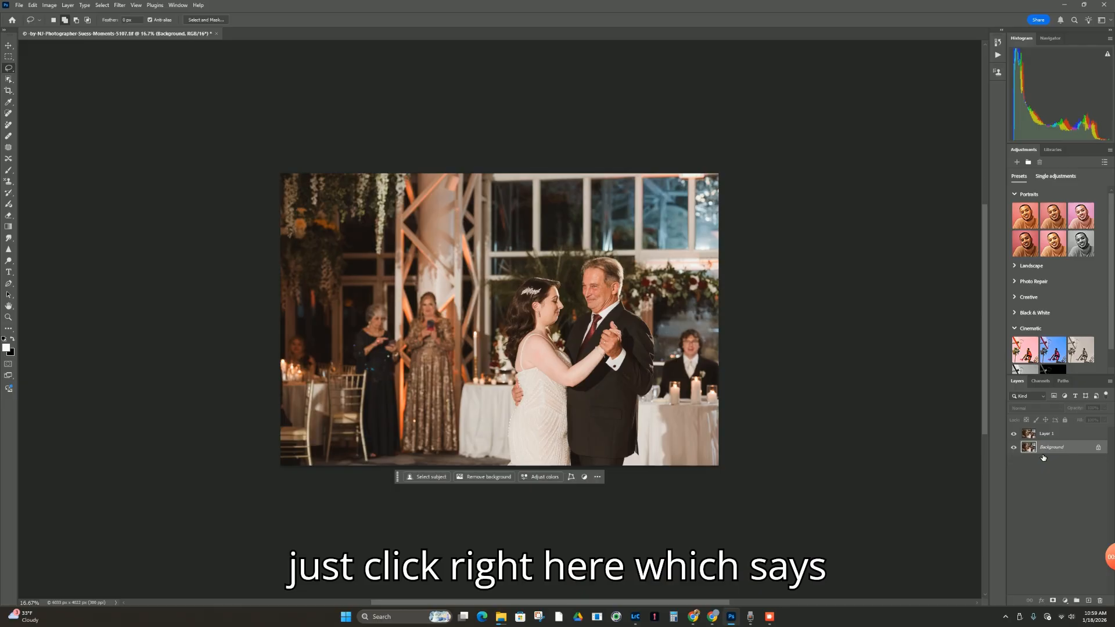
{"action": "key", "text": "ctrl+j"}
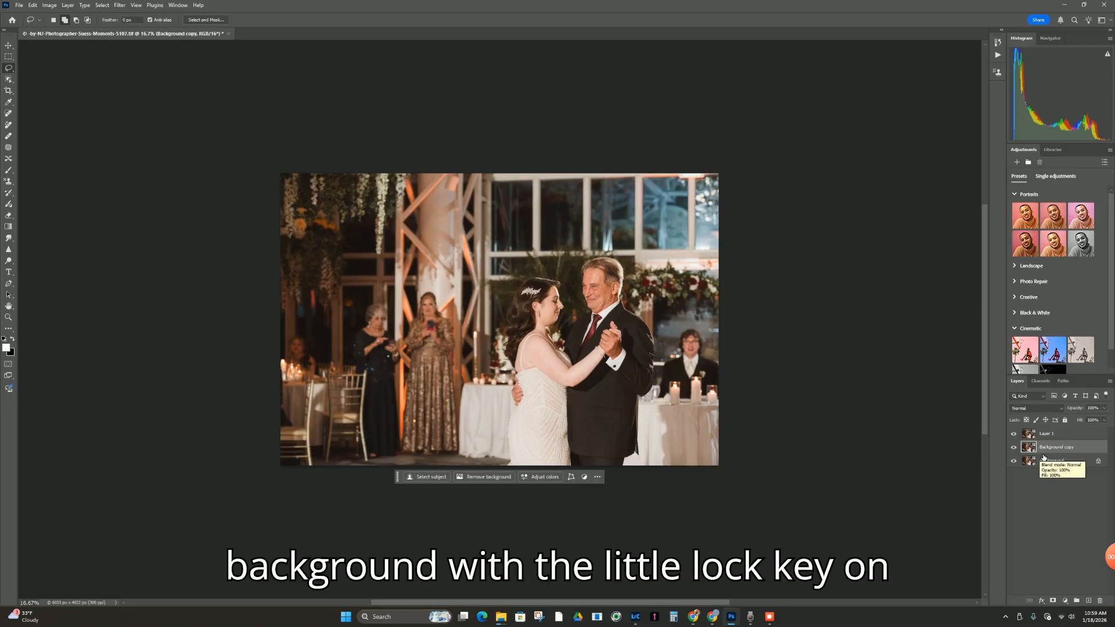
{"action": "right_click", "coordinate": [1077, 461]}
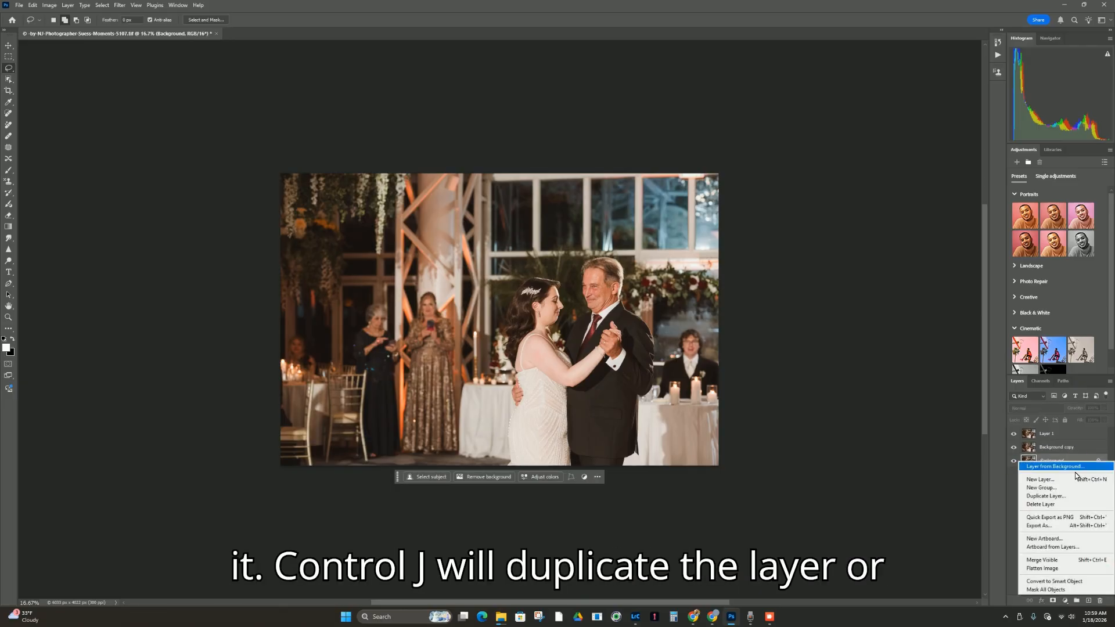
{"action": "left_click", "coordinate": [1045, 496]}
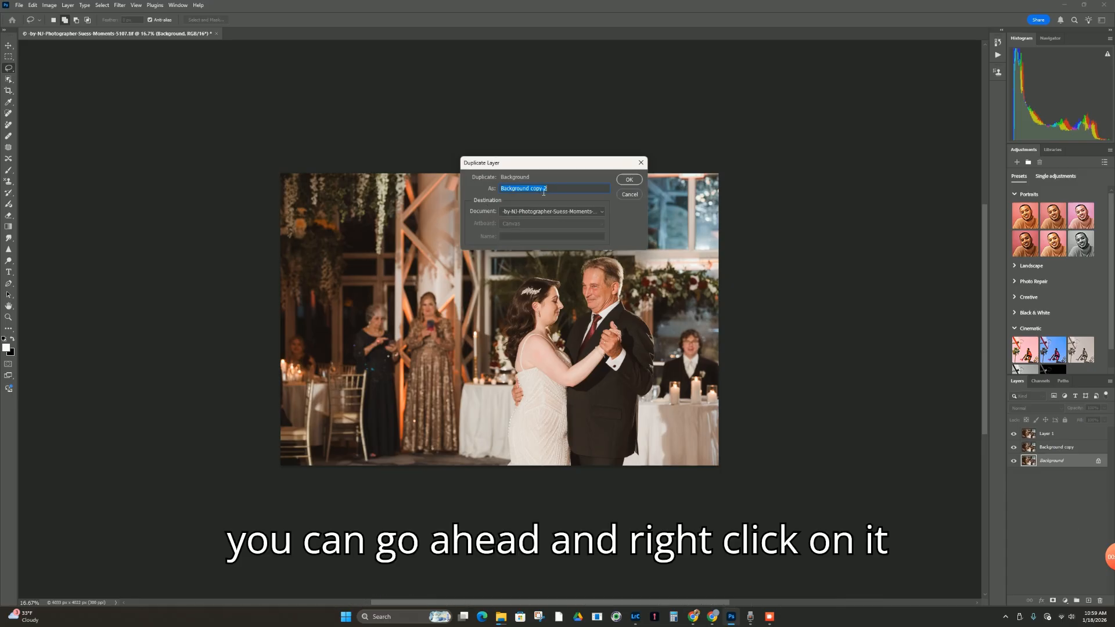
{"action": "left_click", "coordinate": [637, 180]}
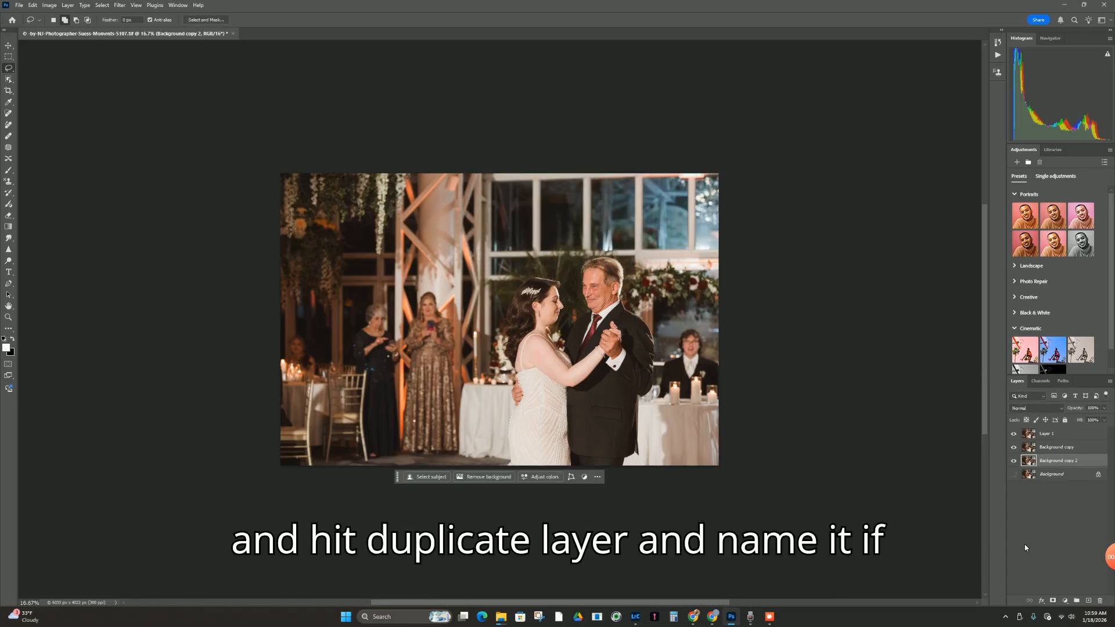
Step: Hide both Background copies and delete them from the document
{"action": "left_click", "coordinate": [1013, 461]}
{"action": "left_click", "coordinate": [1016, 448]}
{"action": "left_click", "coordinate": [1098, 452]}
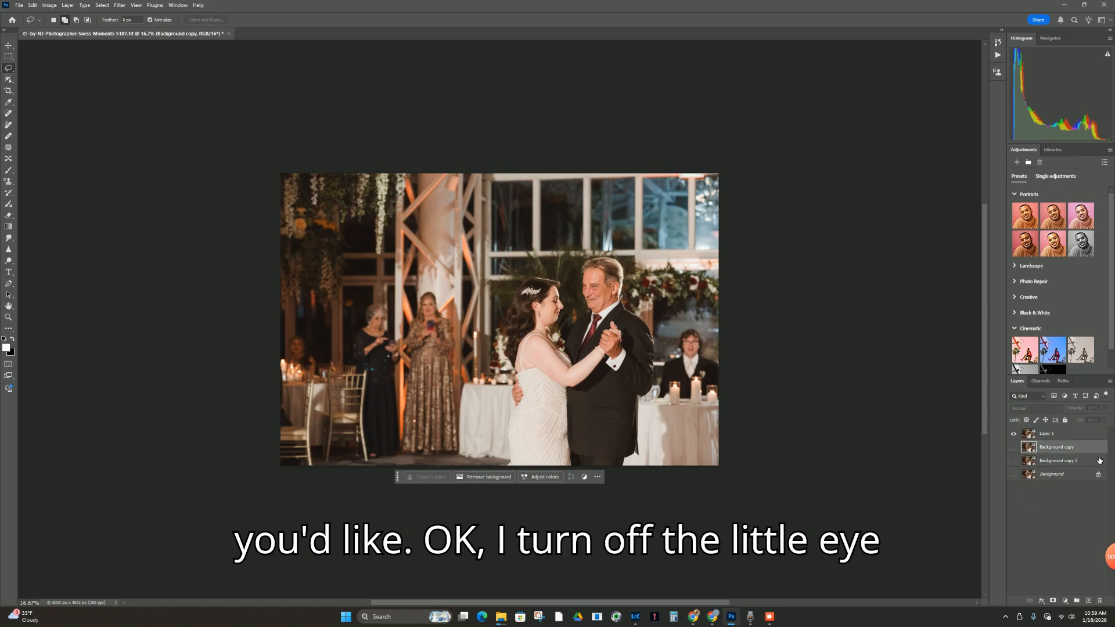
{"action": "left_click", "coordinate": [1099, 460], "text": "shift"}
{"action": "key", "text": "Delete"}
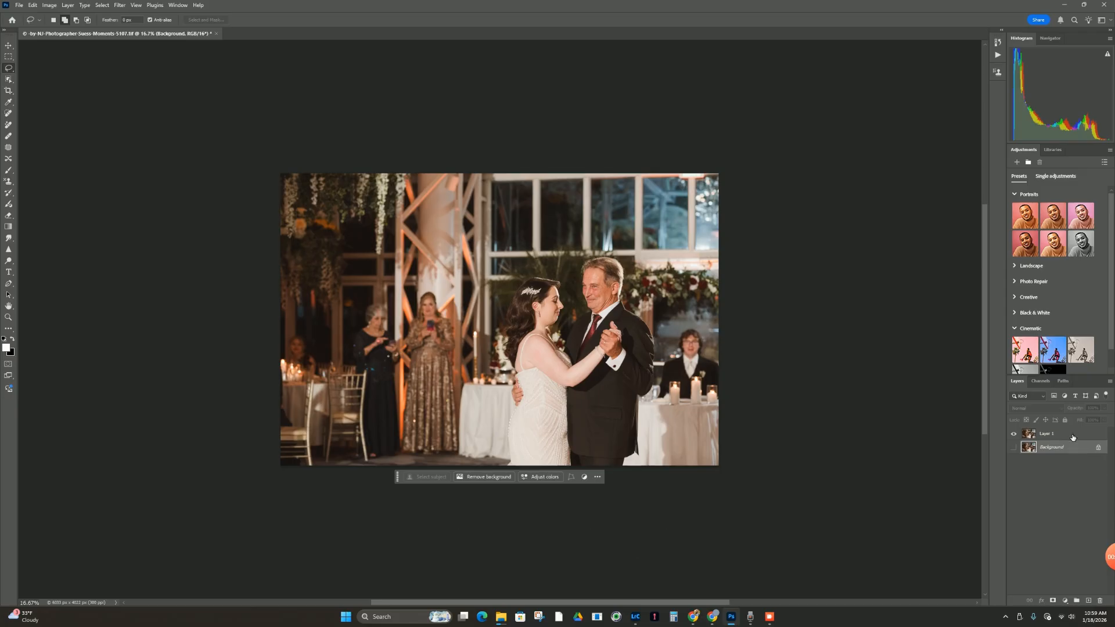
Step: On Layer 1, lasso the gold-dressed woman's phone, arms and torso, and run Generative Fill with the prompt "hands in prayer"
{"action": "left_click", "coordinate": [1072, 438]}
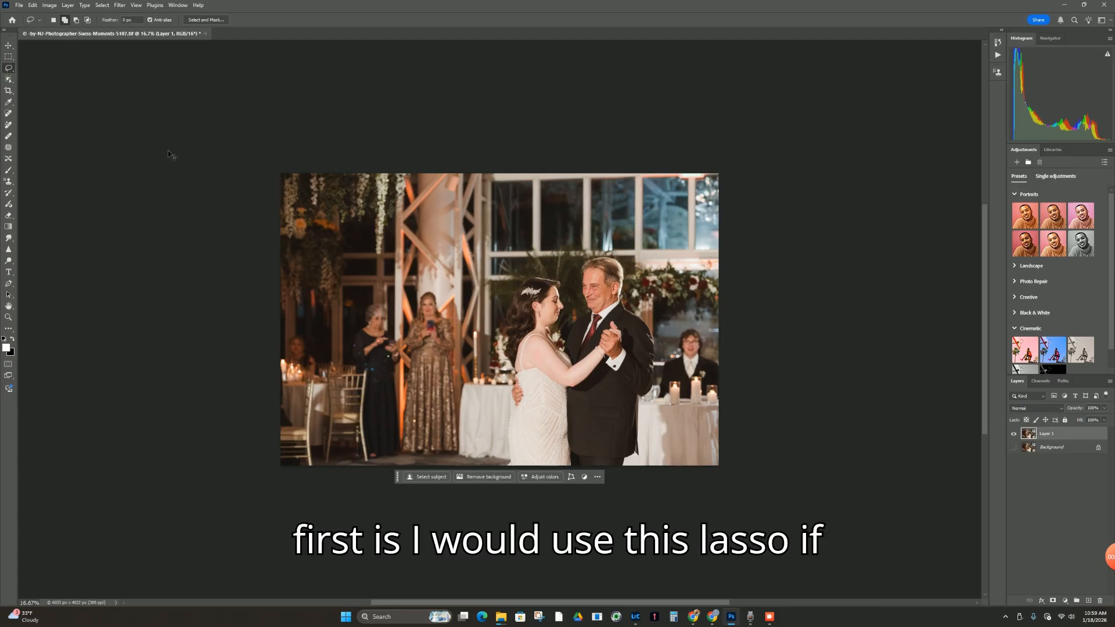
{"action": "key", "text": "ctrl+plus"}
{"action": "key", "text": "ctrl+plus"}
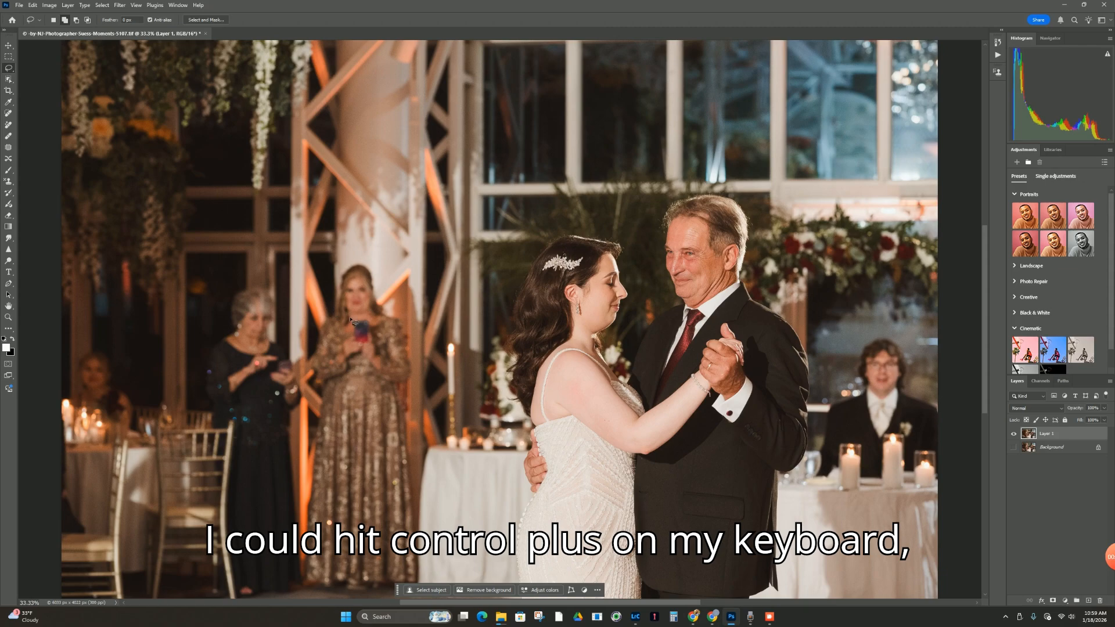
{"action": "mouse_move", "coordinate": [369, 319]}
{"action": "left_mouse_down"}
{"action": "mouse_move", "coordinate": [316, 357]}
{"action": "mouse_move", "coordinate": [301, 433]}
{"action": "mouse_move", "coordinate": [321, 464]}
{"action": "mouse_move", "coordinate": [390, 467]}
{"action": "mouse_move", "coordinate": [416, 439]}
{"action": "mouse_move", "coordinate": [424, 388]}
{"action": "mouse_move", "coordinate": [422, 364]}
{"action": "mouse_move", "coordinate": [366, 318]}
{"action": "left_mouse_up"}
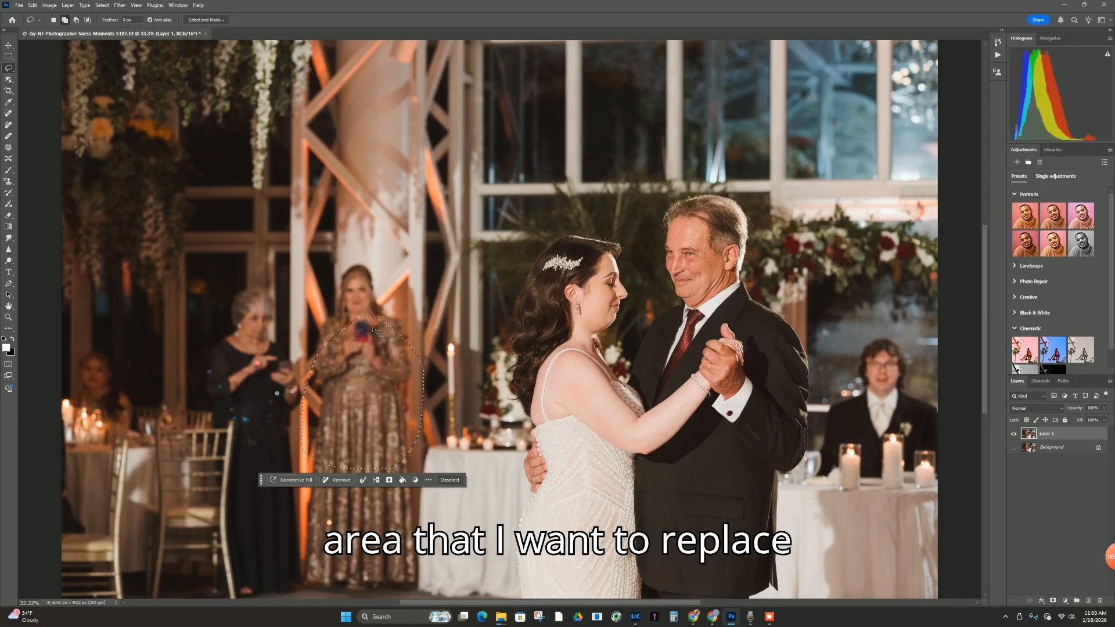
{"action": "left_click", "coordinate": [308, 481]}
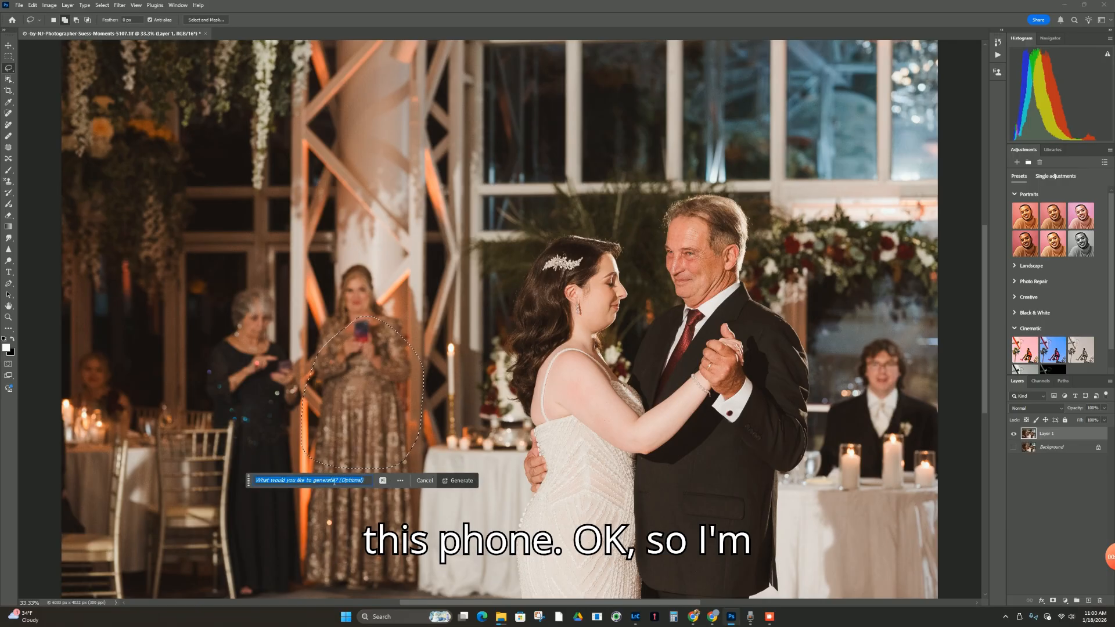
{"action": "type", "text": "hands in prayer"}
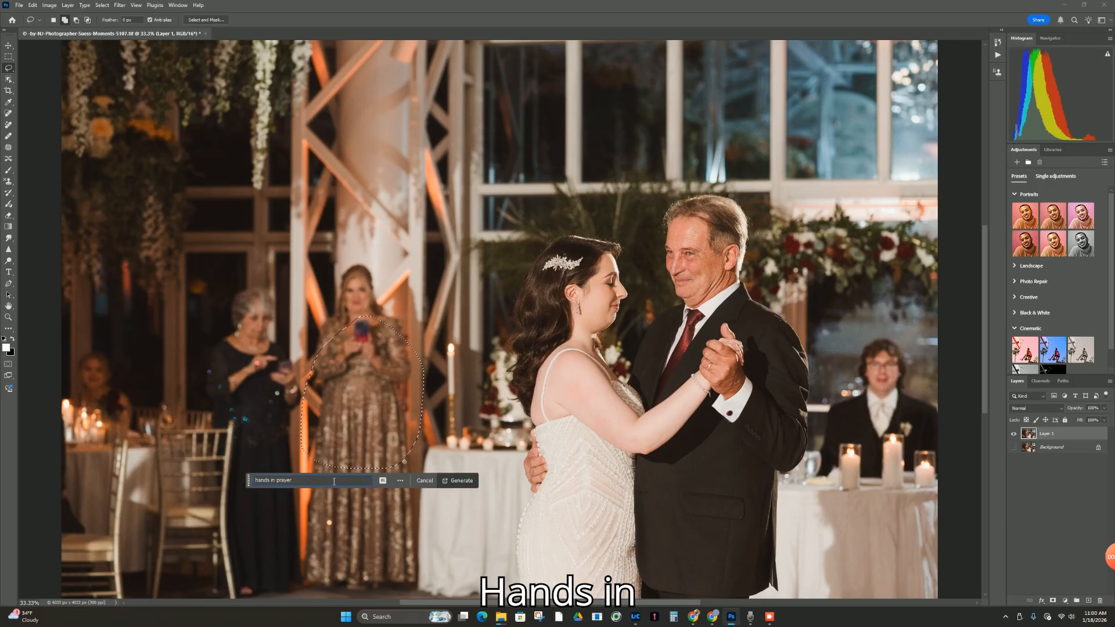
{"action": "left_click", "coordinate": [467, 480]}
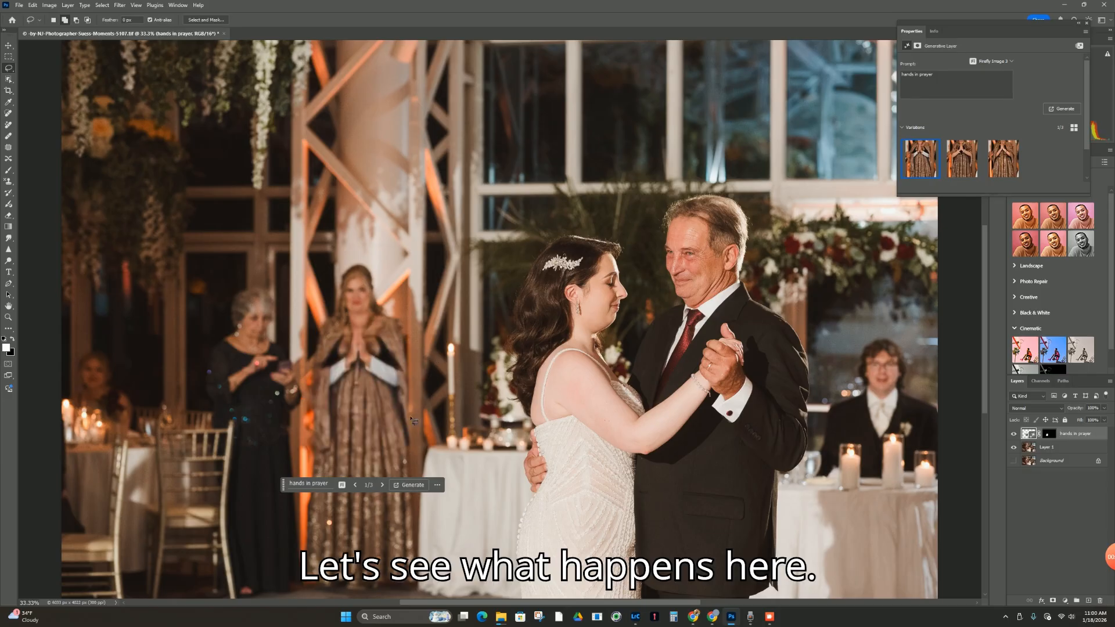
Step: Review the "hands in prayer" variations and generate another set from the same prompt
{"action": "left_click", "coordinate": [381, 485]}
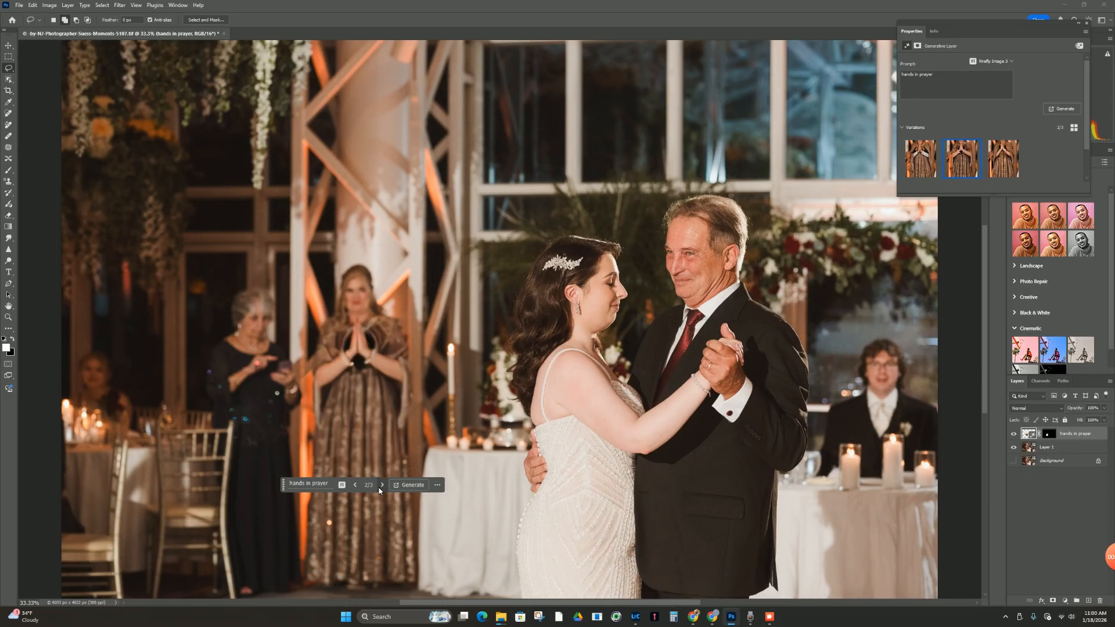
{"action": "left_click", "coordinate": [381, 485]}
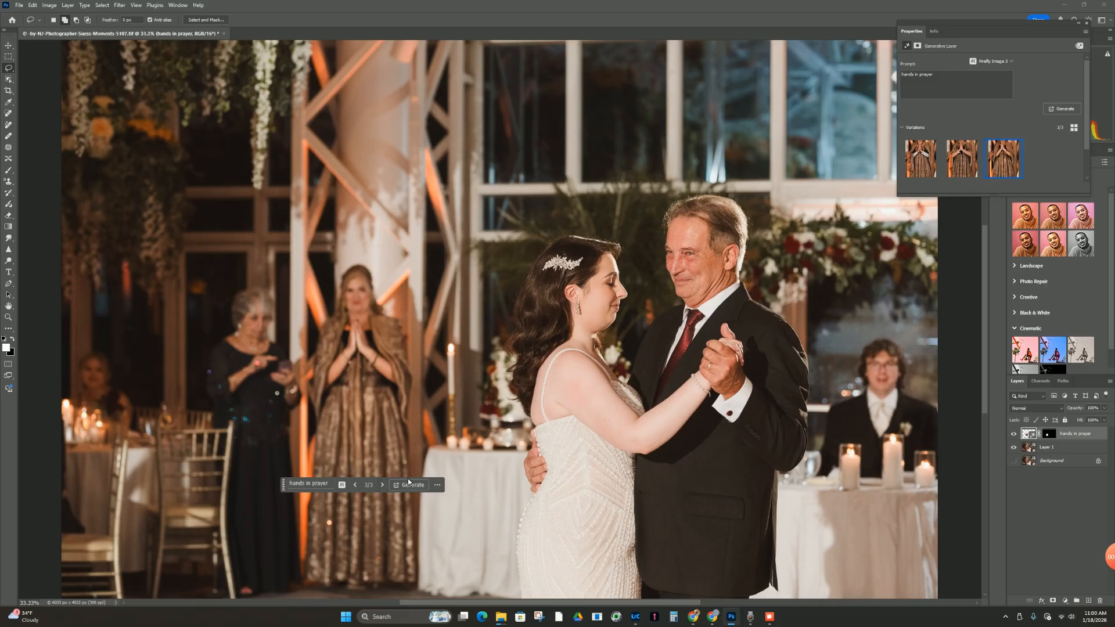
{"action": "left_click", "coordinate": [1060, 108]}
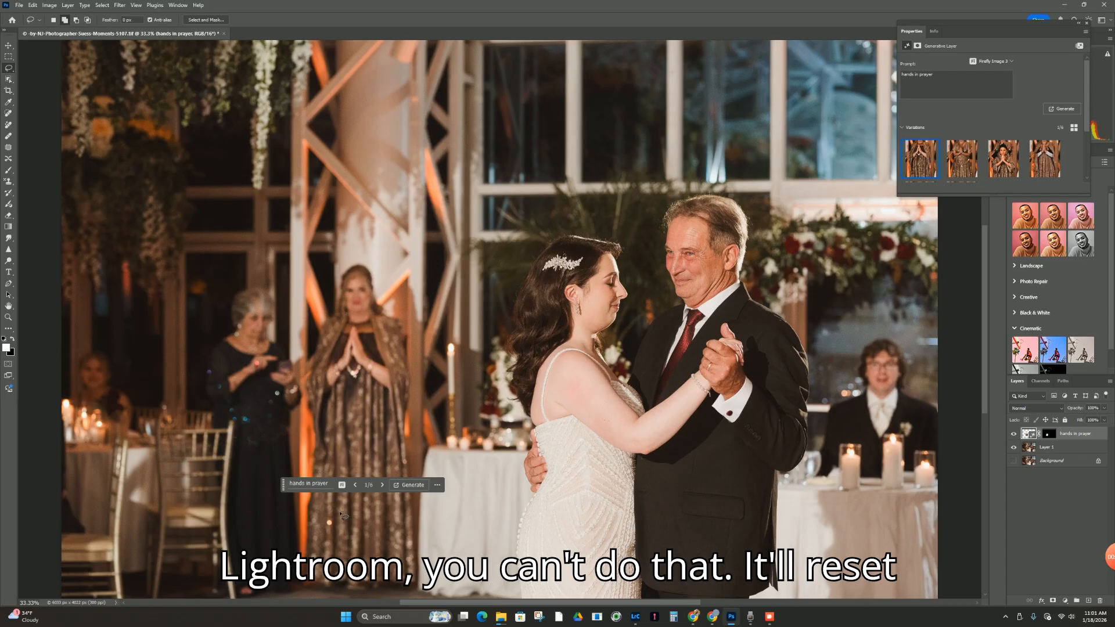
Step: Compare the newly generated praying-hands variations, generate a third set and review its first results
{"action": "left_click", "coordinate": [382, 485]}
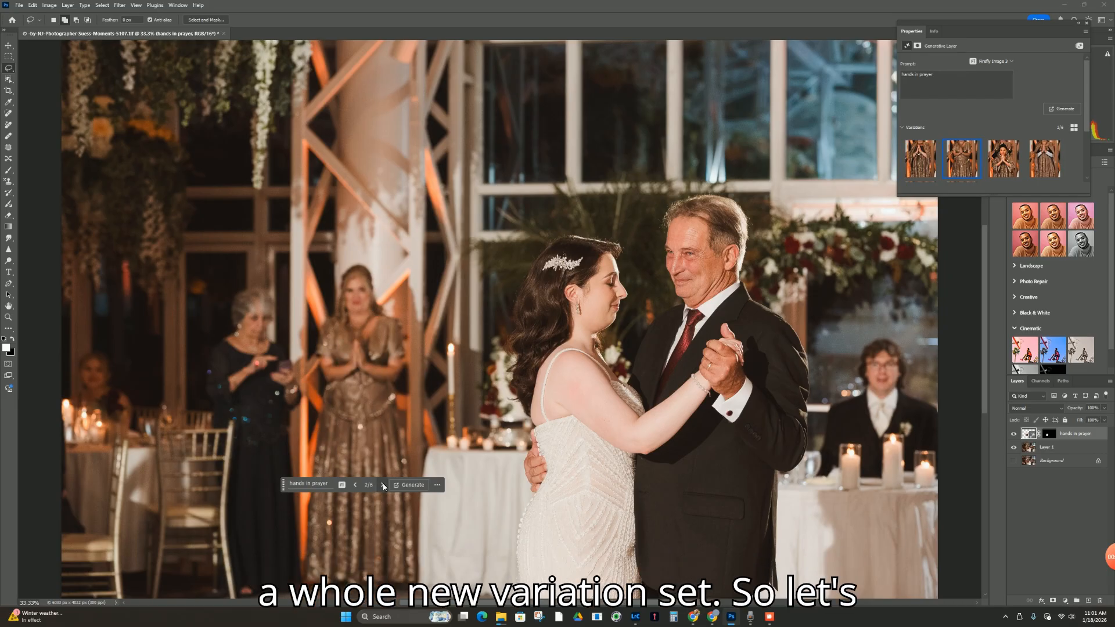
{"action": "left_click", "coordinate": [383, 485]}
{"action": "left_click", "coordinate": [382, 486]}
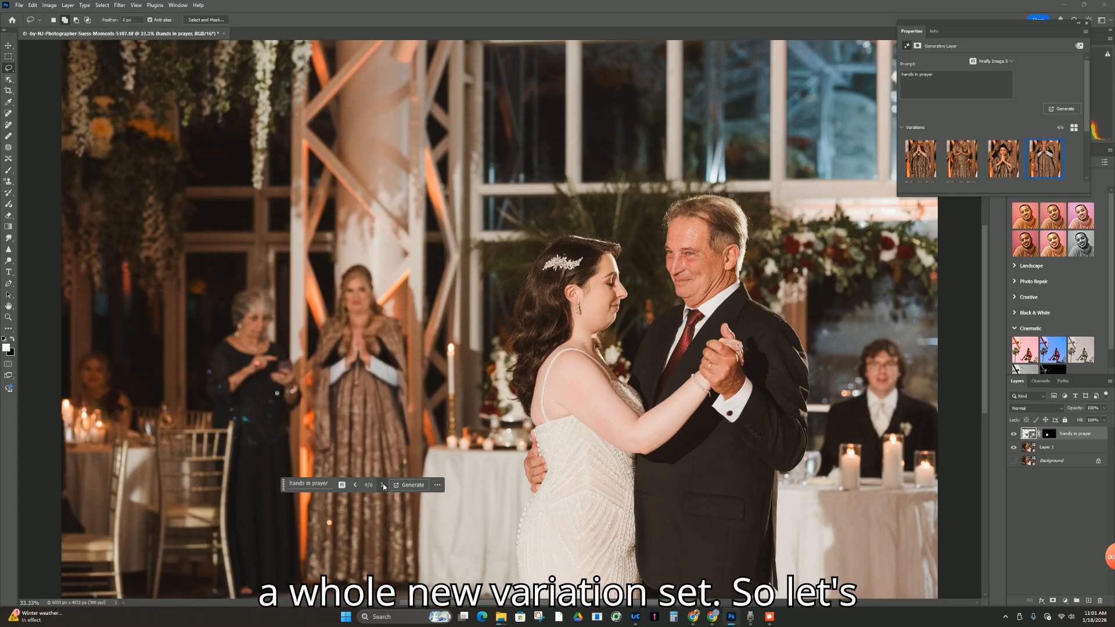
{"action": "left_click", "coordinate": [355, 486]}
{"action": "left_click", "coordinate": [355, 485]}
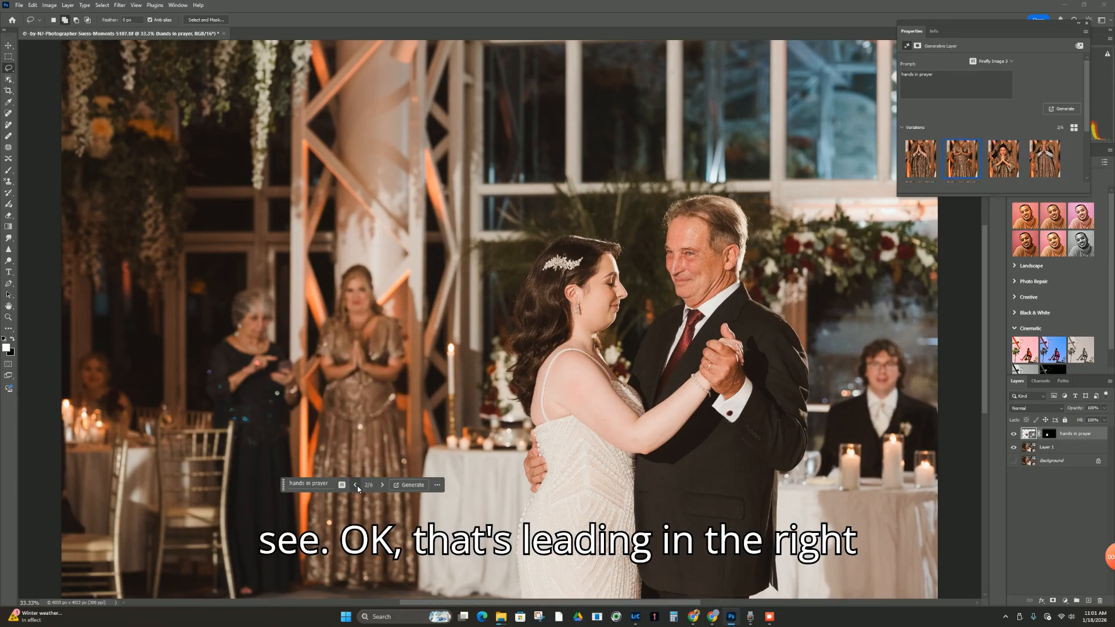
{"action": "left_click", "coordinate": [356, 486]}
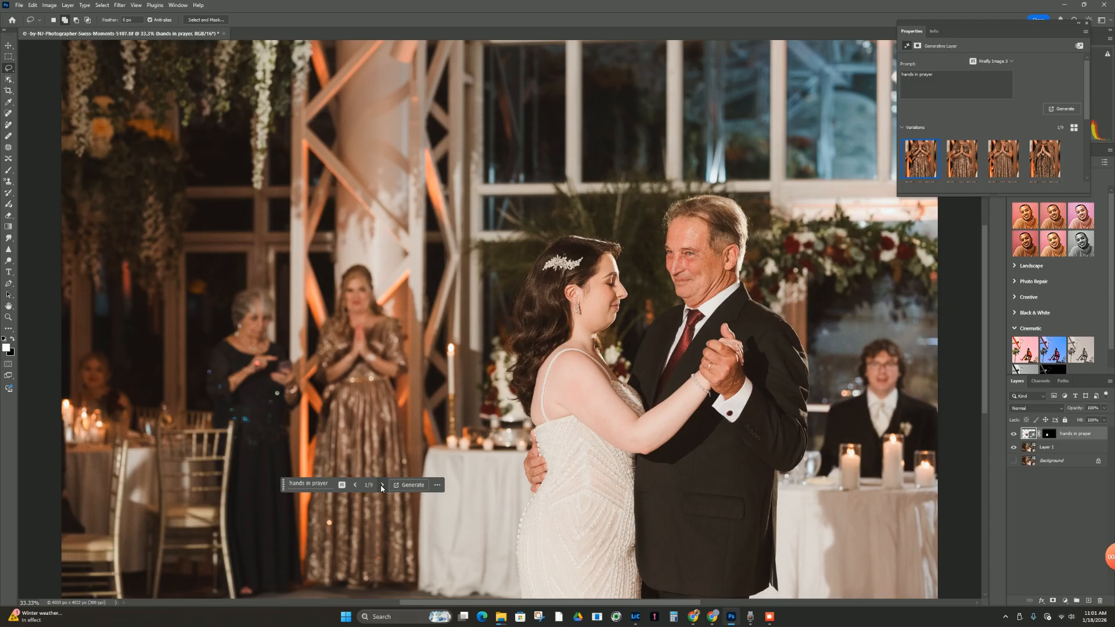
{"action": "left_click", "coordinate": [382, 485]}
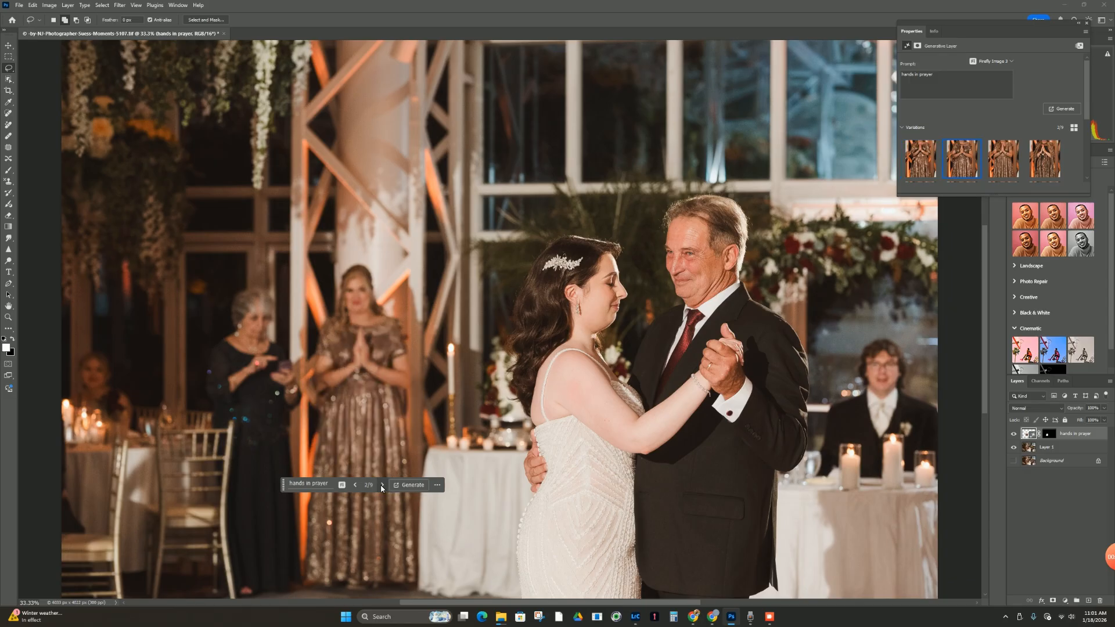
{"action": "left_click", "coordinate": [381, 485]}
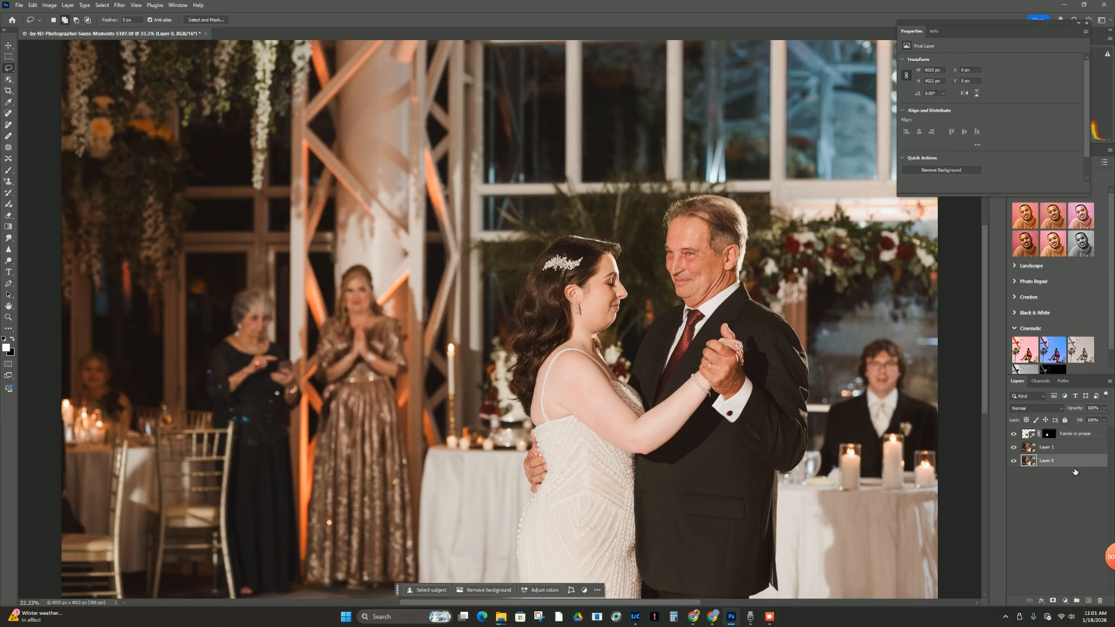
Step: Move Layer 0 to the top of the stack to compare the original sleeves, and return it beneath Layer 1
{"action": "left_click_drag", "start_coordinate": [1073, 461], "coordinate": [1064, 433]}
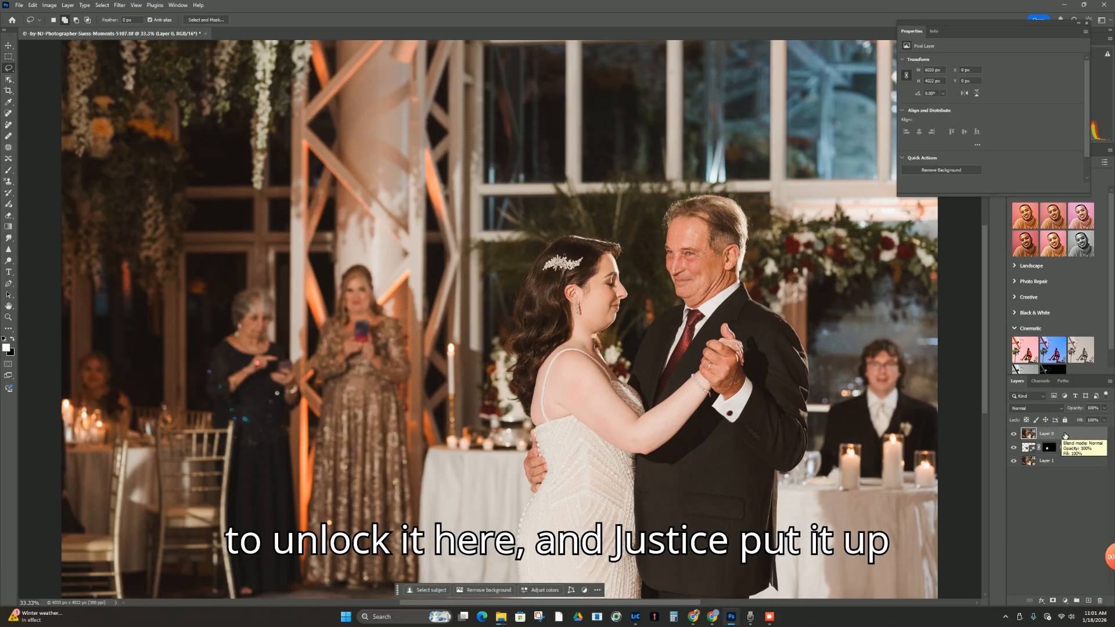
{"action": "left_click_drag", "start_coordinate": [1064, 434], "coordinate": [1070, 464]}
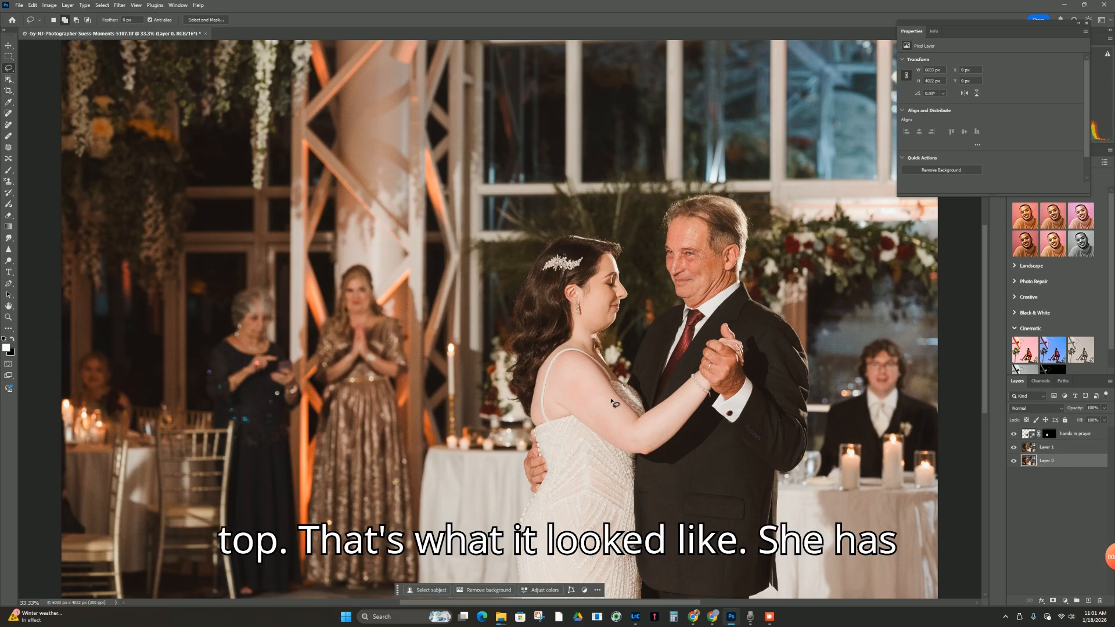
Step: Compare the sleeves in the first three "hands in prayer" variations and return to the first one
{"action": "left_click", "coordinate": [1068, 436]}
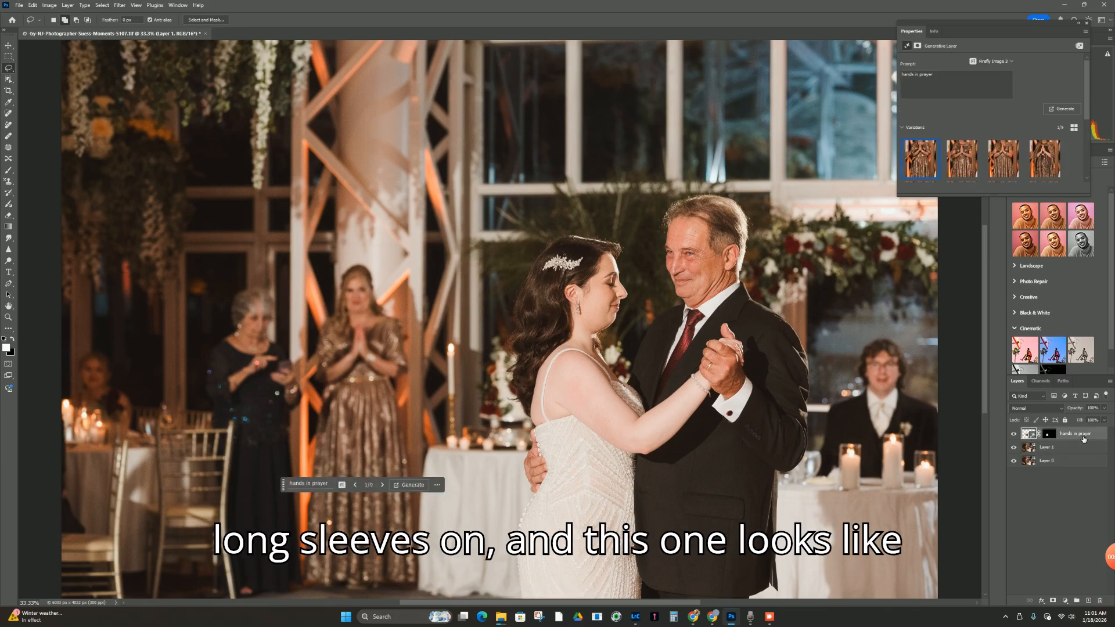
{"action": "left_click", "coordinate": [382, 485]}
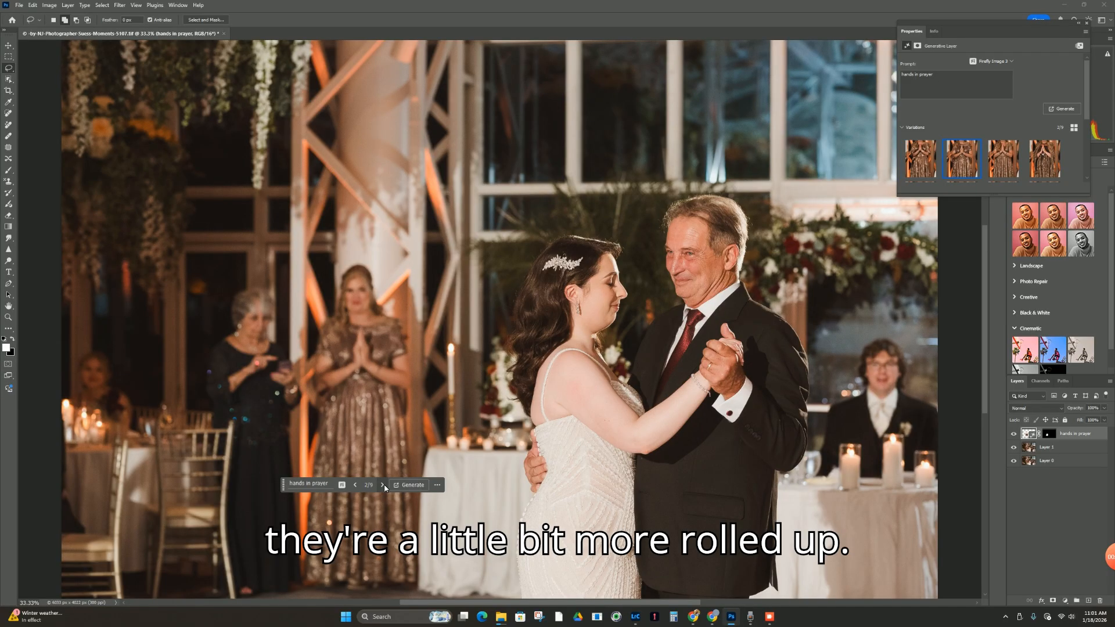
{"action": "left_click", "coordinate": [382, 484]}
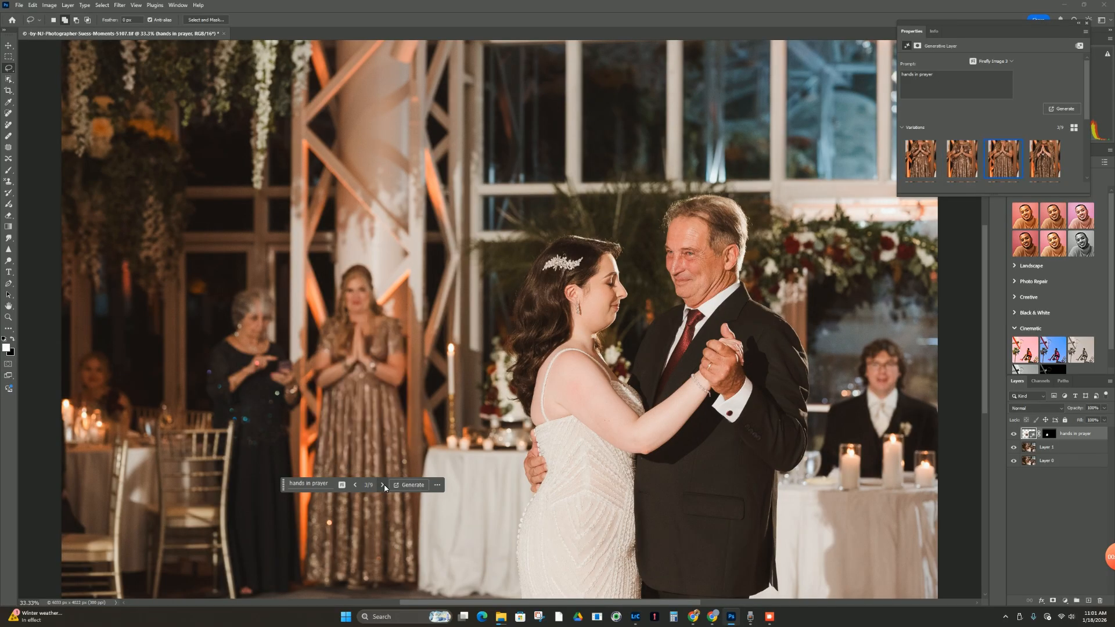
{"action": "left_click", "coordinate": [354, 485]}
{"action": "left_click", "coordinate": [355, 485]}
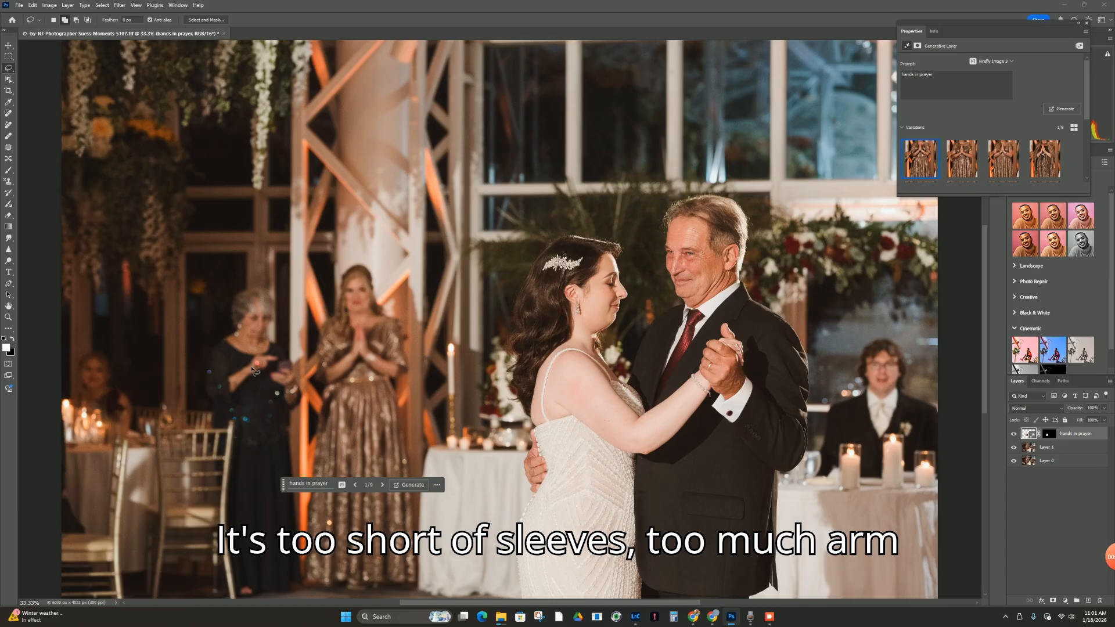
Step: Hide Layer 0 and, on Layer 1, lasso the dark-dressed woman's arms and phone, extending to the top of the chair
{"action": "left_click", "coordinate": [1084, 448]}
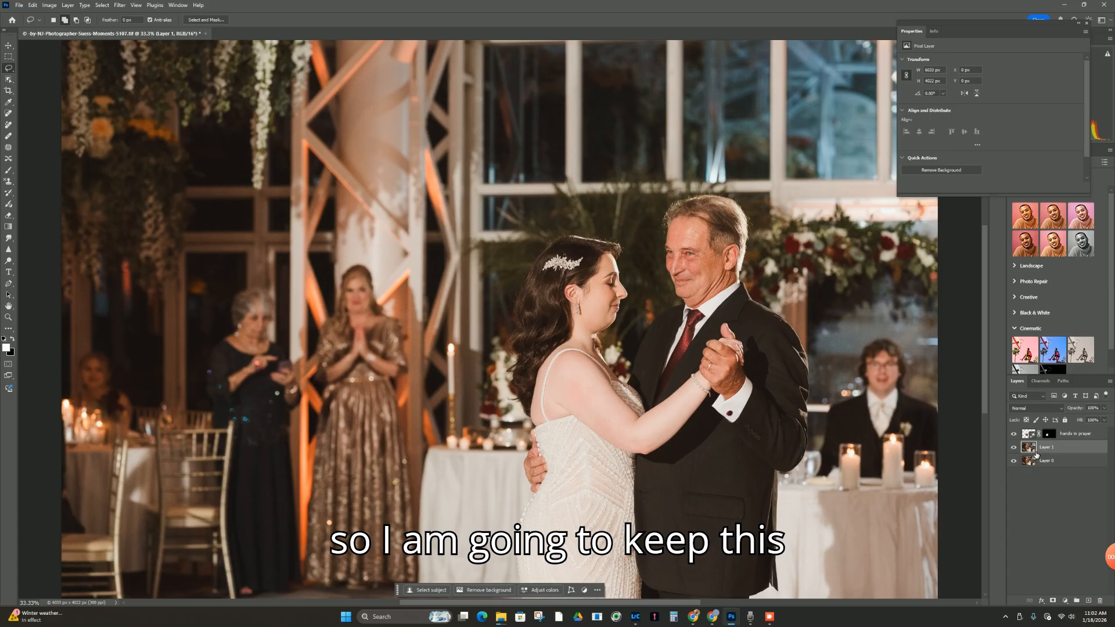
{"action": "left_click", "coordinate": [1014, 460]}
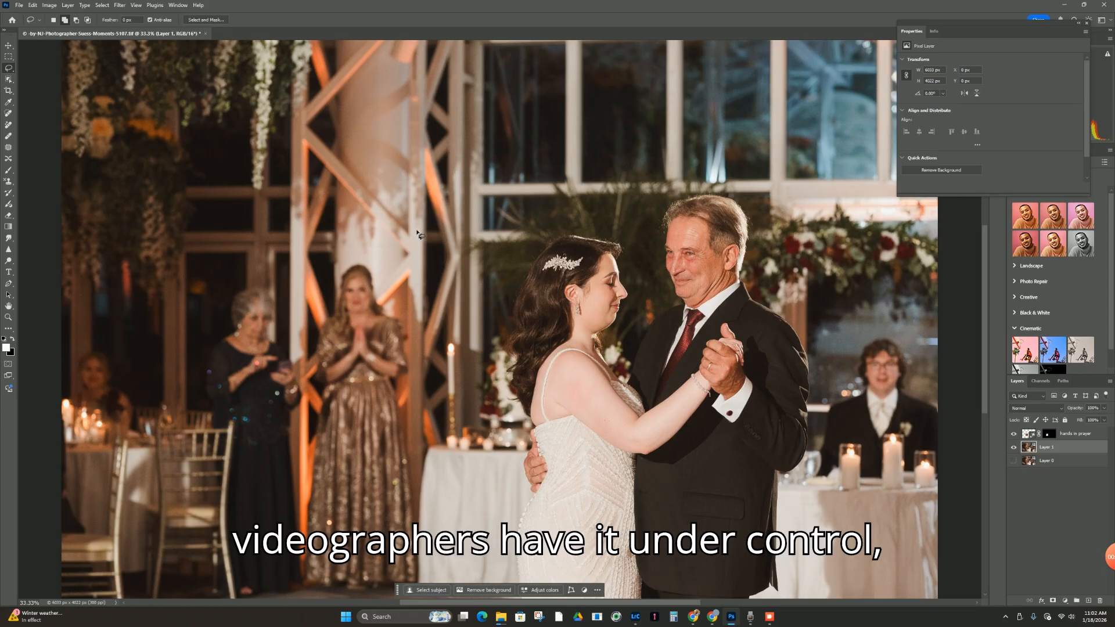
{"action": "mouse_move", "coordinate": [301, 424]}
{"action": "left_mouse_down"}
{"action": "mouse_move", "coordinate": [181, 442]}
{"action": "mouse_move", "coordinate": [194, 456]}
{"action": "mouse_move", "coordinate": [228, 450]}
{"action": "mouse_move", "coordinate": [239, 427]}
{"action": "mouse_move", "coordinate": [255, 426]}
{"action": "mouse_move", "coordinate": [306, 440]}
{"action": "mouse_move", "coordinate": [301, 415]}
{"action": "left_mouse_up"}
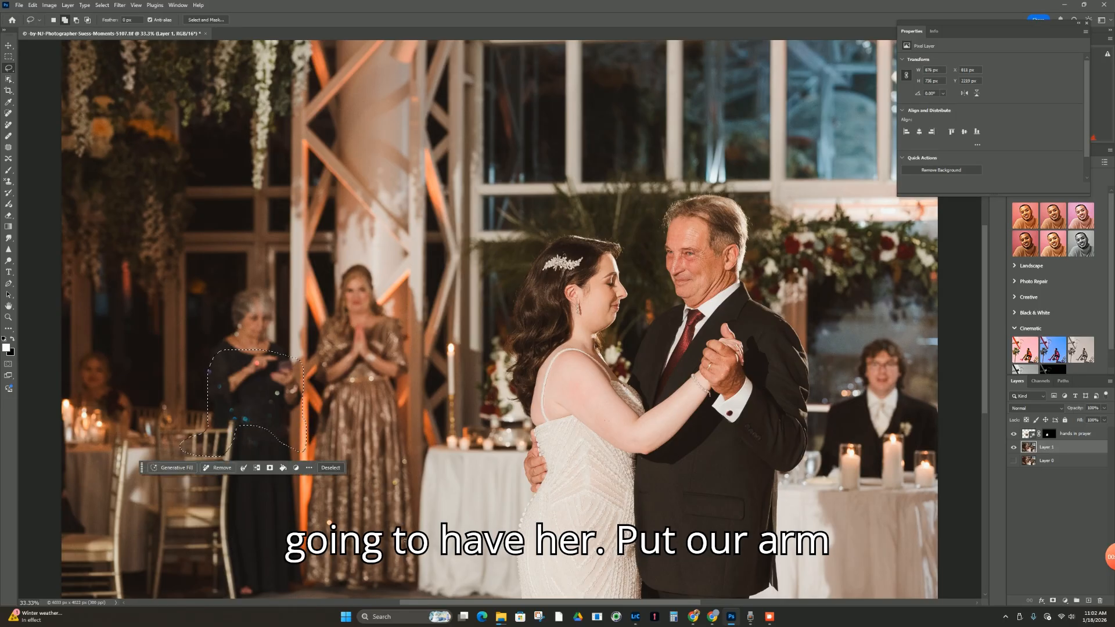
Step: Run Generative Fill with the prompt "one arm resting on chair the other by side" and generate similar versions of the third variation
{"action": "left_click", "coordinate": [173, 467]}
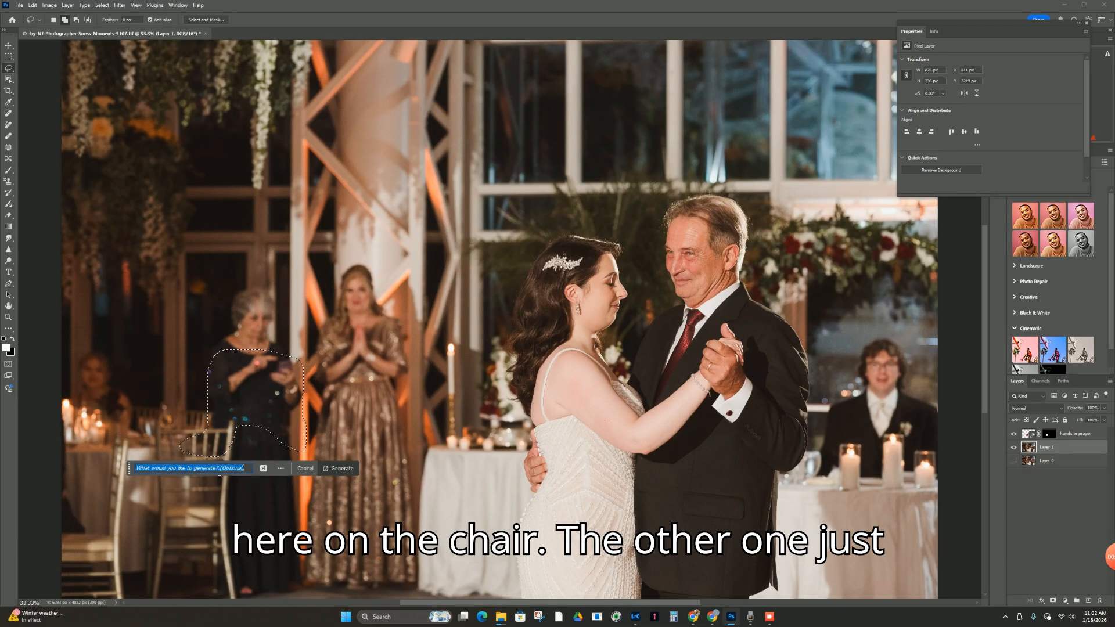
{"action": "type", "text": "one arm "}
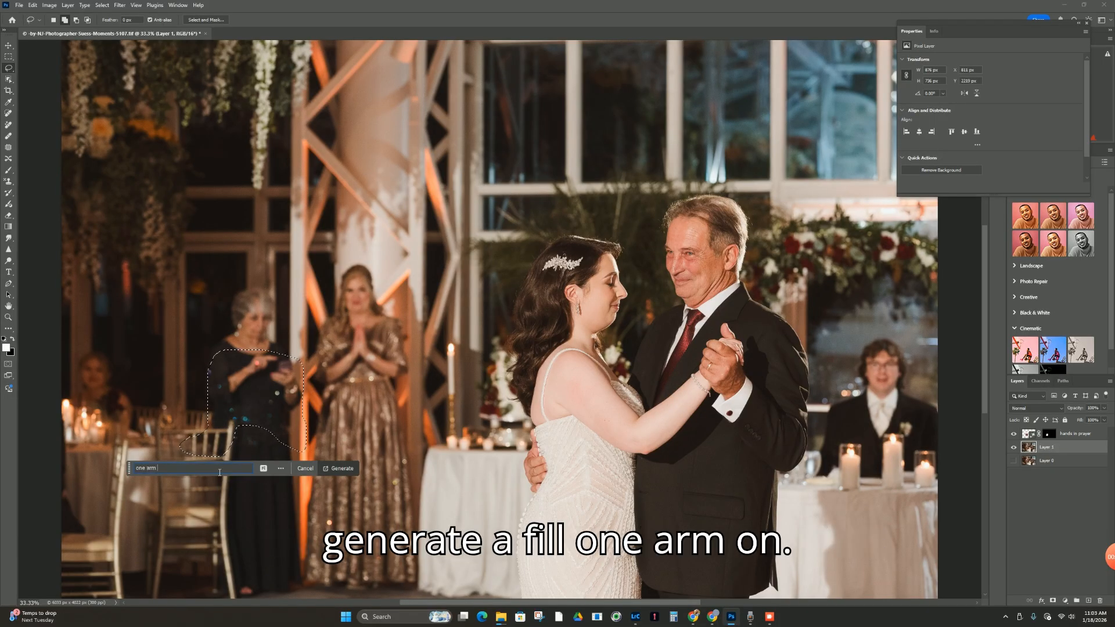
{"action": "type", "text": "resting on "}
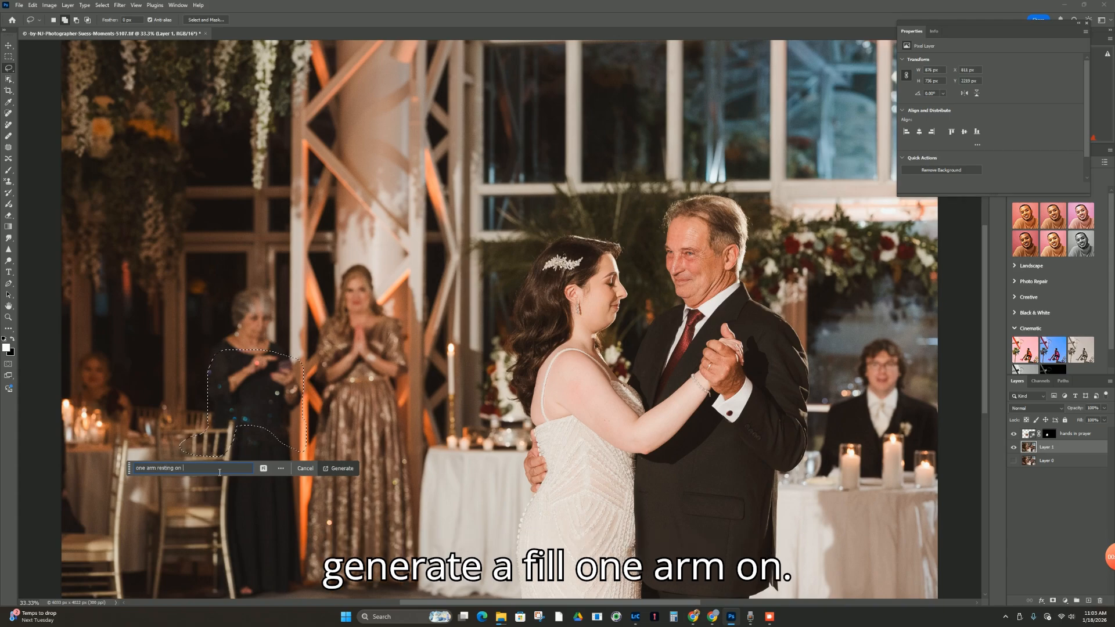
{"action": "type", "text": "chair the oth"}
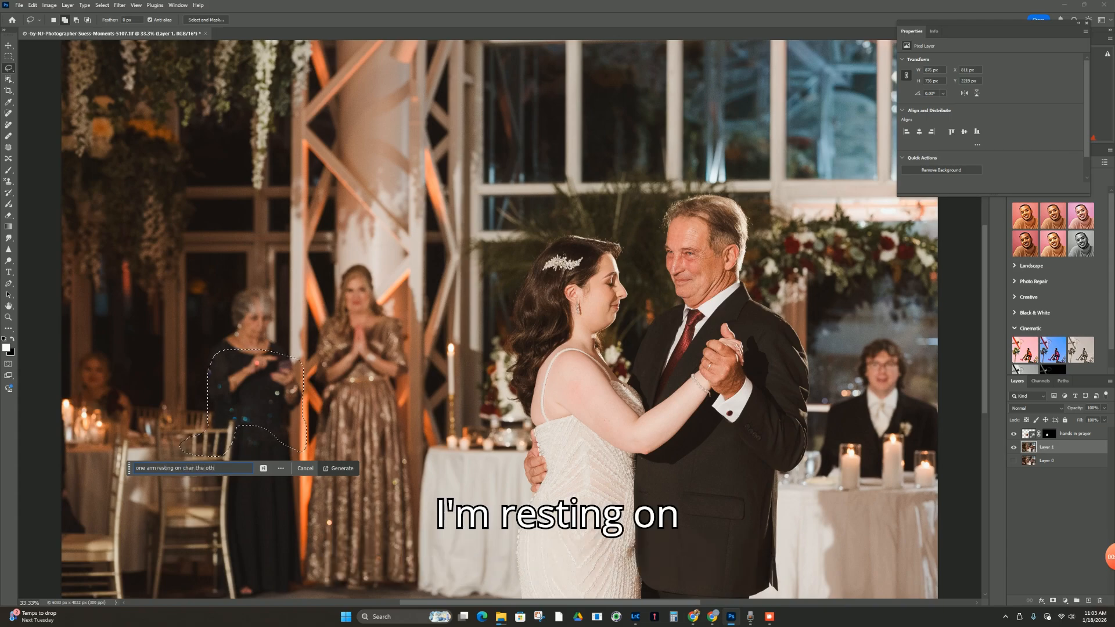
{"action": "type", "text": "er, by s"}
{"action": "type", "text": "ide"}
{"action": "key", "text": "Return"}
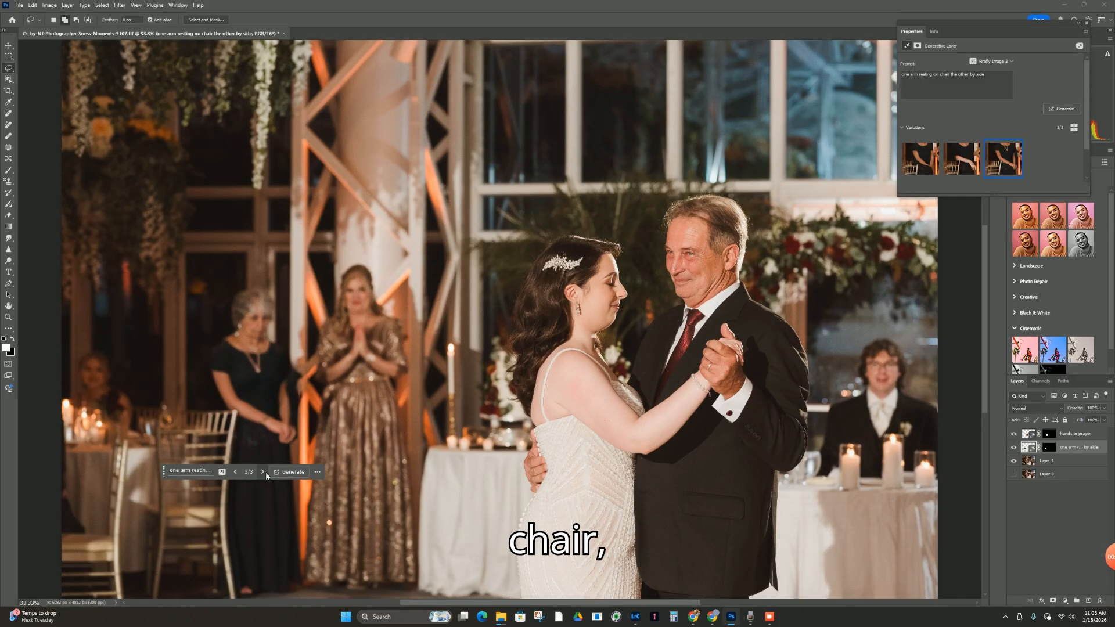
{"action": "left_click", "coordinate": [319, 480]}
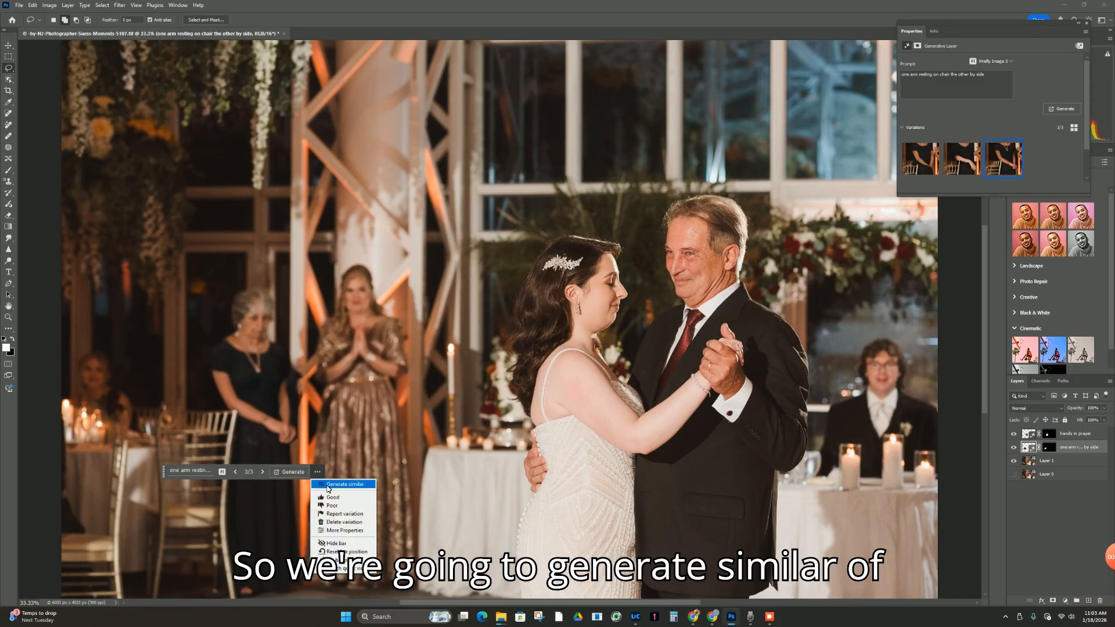
{"action": "left_click", "coordinate": [336, 491]}
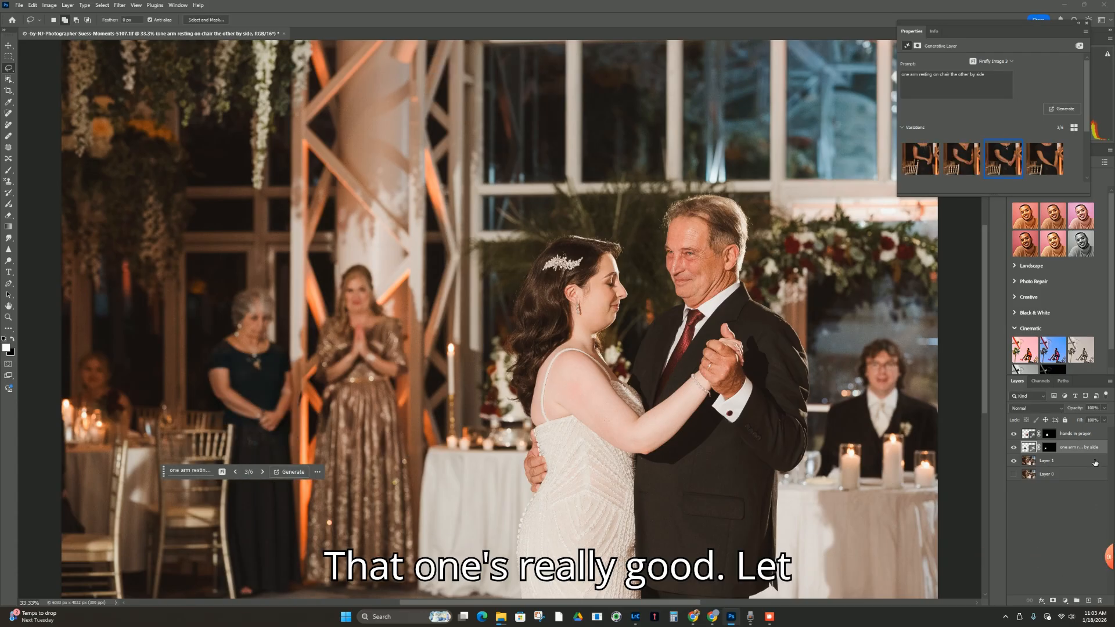
Step: Move Layer 0 to the top of the stack and toggle its visibility to compare the original dress with the generated arms
{"action": "left_click_drag", "start_coordinate": [1045, 473], "coordinate": [1054, 430]}
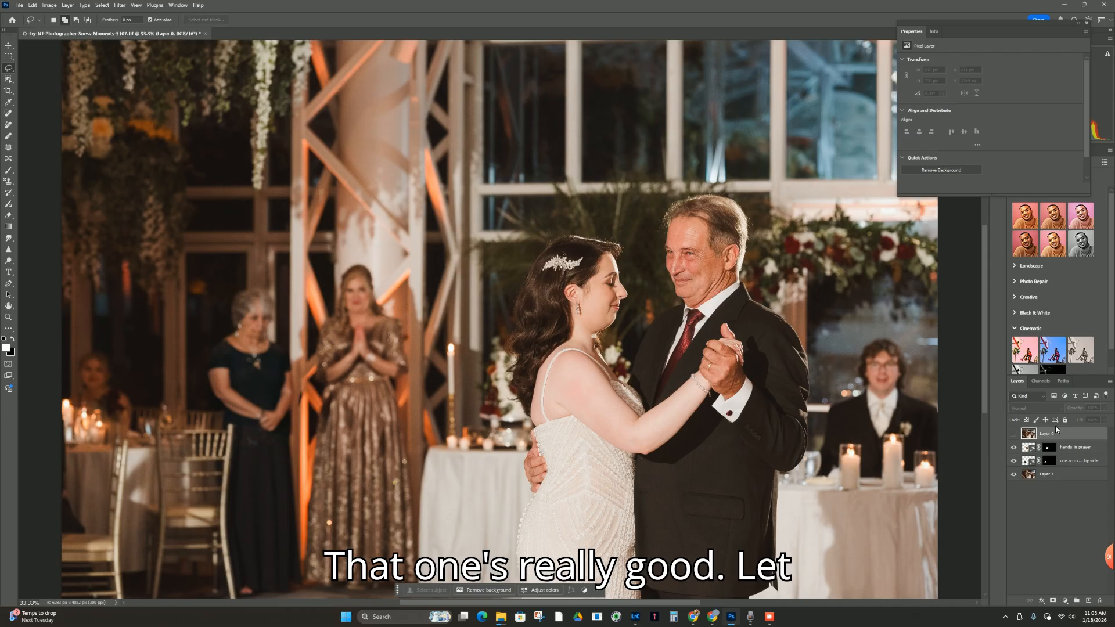
{"action": "left_click", "coordinate": [1014, 434]}
{"action": "left_click", "coordinate": [1014, 434]}
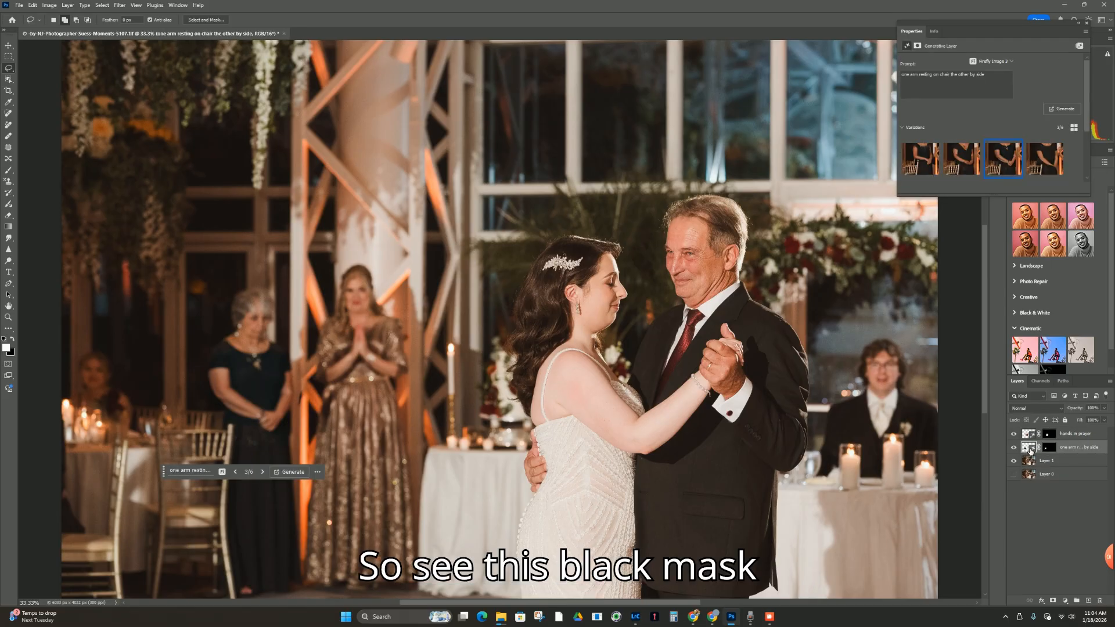
Step: Target the mask of the "one arm resting" layer and set up a smaller black Brush with 22% flow
{"action": "left_click", "coordinate": [1049, 447]}
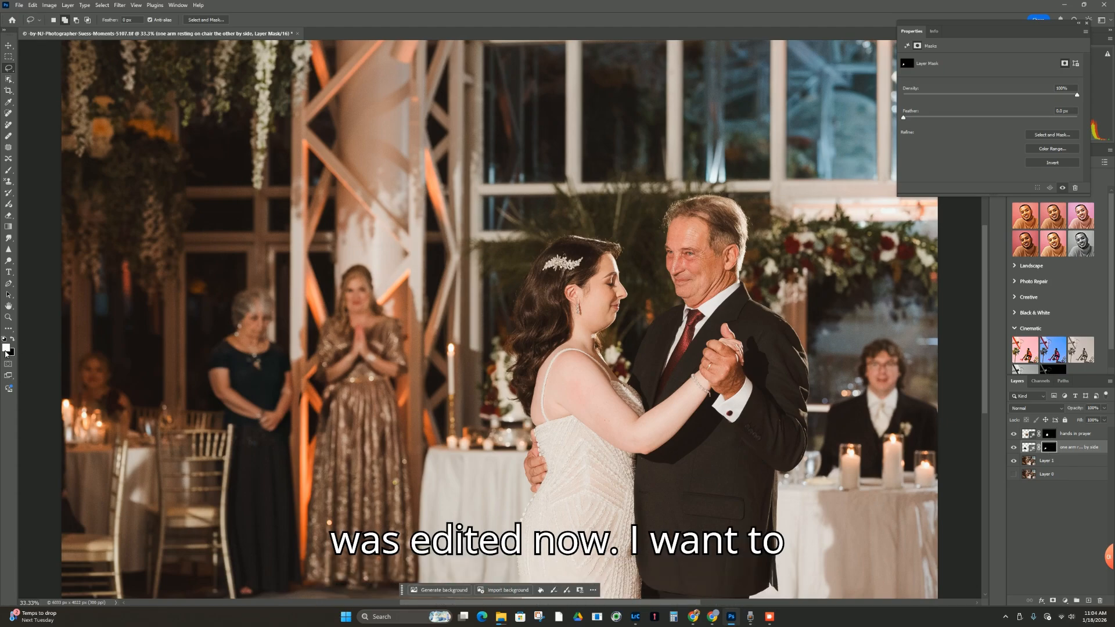
{"action": "left_click", "coordinate": [12, 339]}
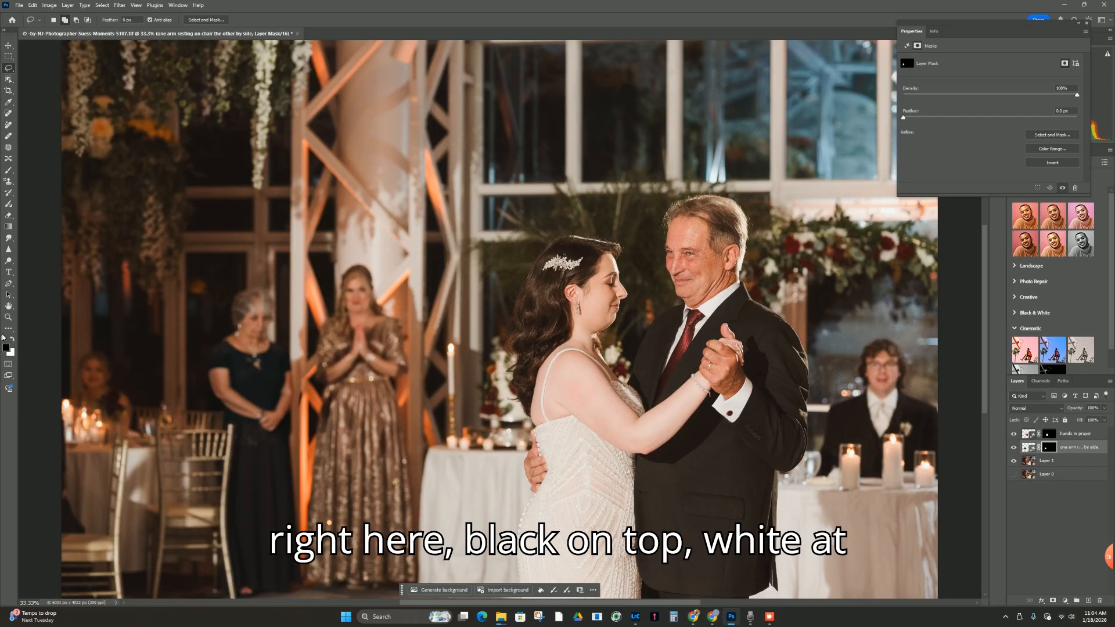
{"action": "left_click", "coordinate": [8, 171]}
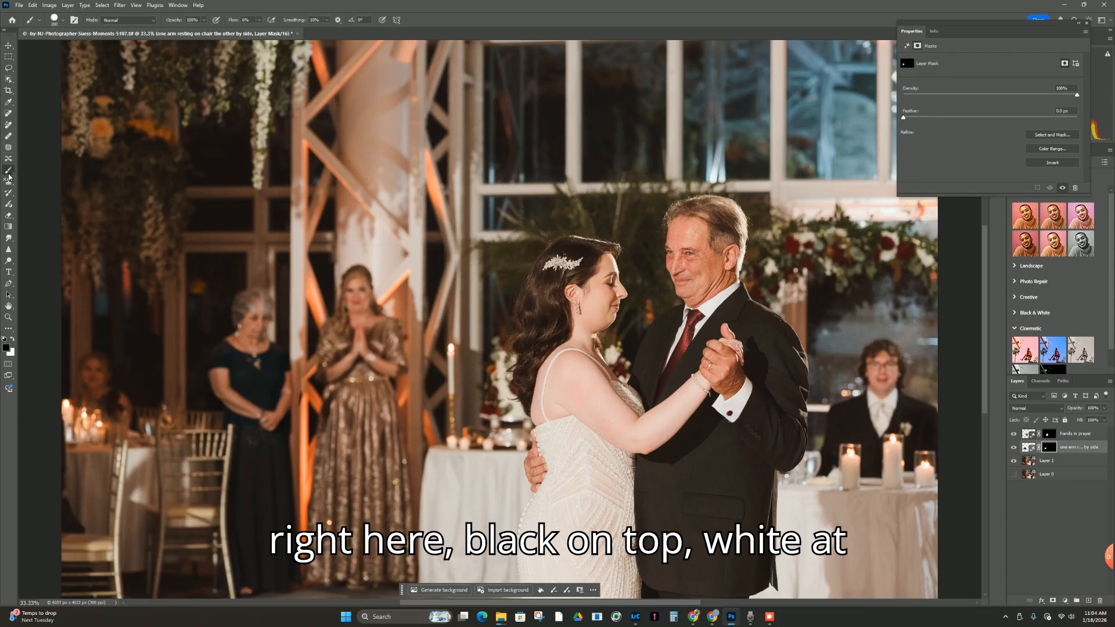
{"action": "left_click", "coordinate": [259, 20]}
{"action": "left_click_drag", "start_coordinate": [256, 28], "coordinate": [265, 29]}
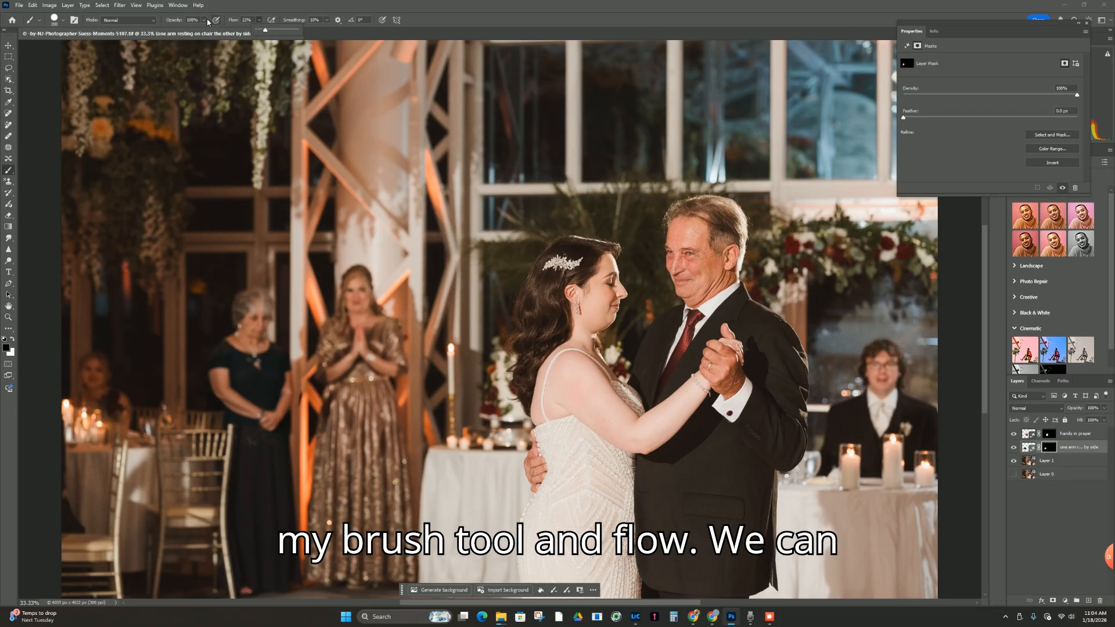
{"action": "left_click", "coordinate": [64, 20]}
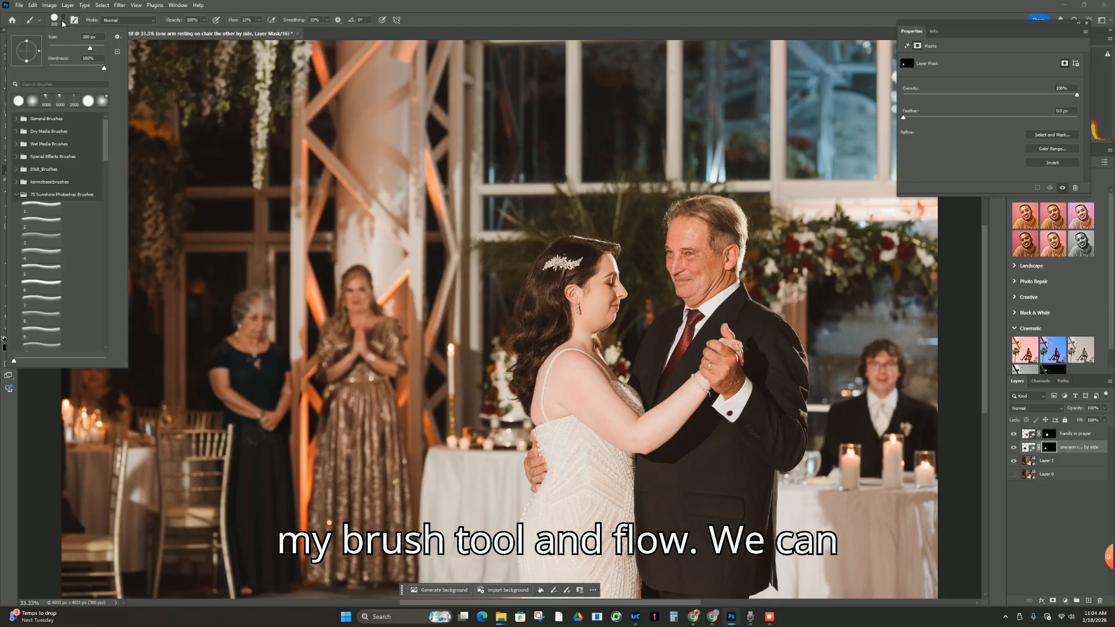
{"action": "left_click_drag", "start_coordinate": [88, 49], "coordinate": [67, 51]}
{"action": "left_click", "coordinate": [227, 6]}
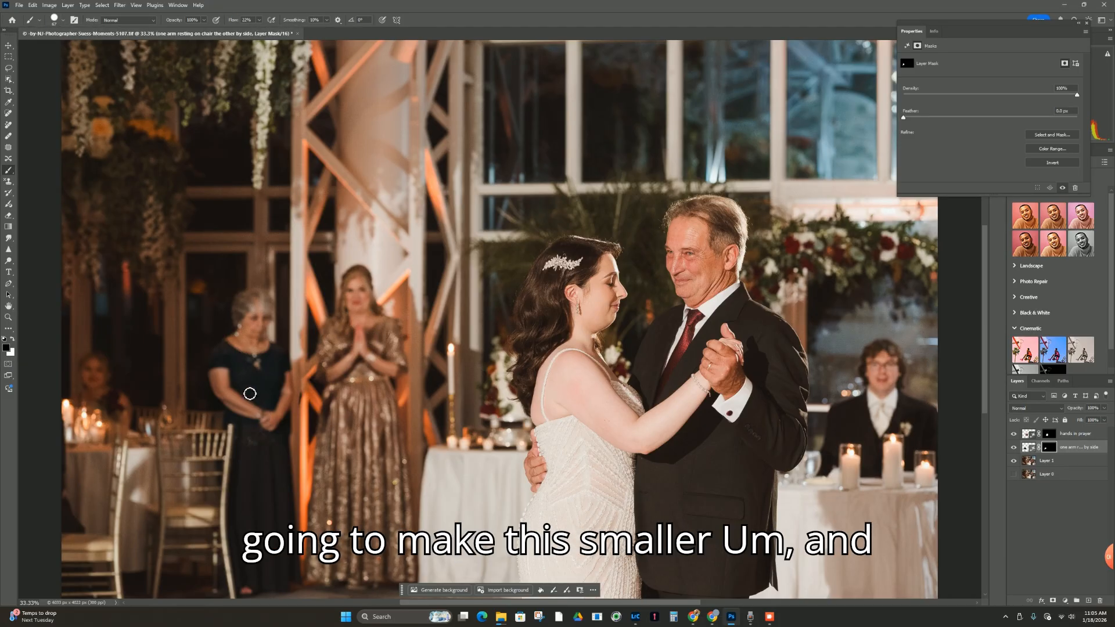
Step: Try to paint the original sleeve back in by masking the generated upper arm, and switch the foreground colour to white
{"action": "mouse_move", "coordinate": [235, 371]}
{"action": "left_mouse_down"}
{"action": "mouse_move", "coordinate": [225, 365]}
{"action": "mouse_move", "coordinate": [236, 399]}
{"action": "mouse_move", "coordinate": [244, 373]}
{"action": "mouse_move", "coordinate": [266, 363]}
{"action": "mouse_move", "coordinate": [231, 385]}
{"action": "mouse_move", "coordinate": [231, 397]}
{"action": "mouse_move", "coordinate": [233, 381]}
{"action": "mouse_move", "coordinate": [232, 398]}
{"action": "left_mouse_up"}
{"action": "key", "text": "x"}
{"action": "left_click", "coordinate": [14, 340]}
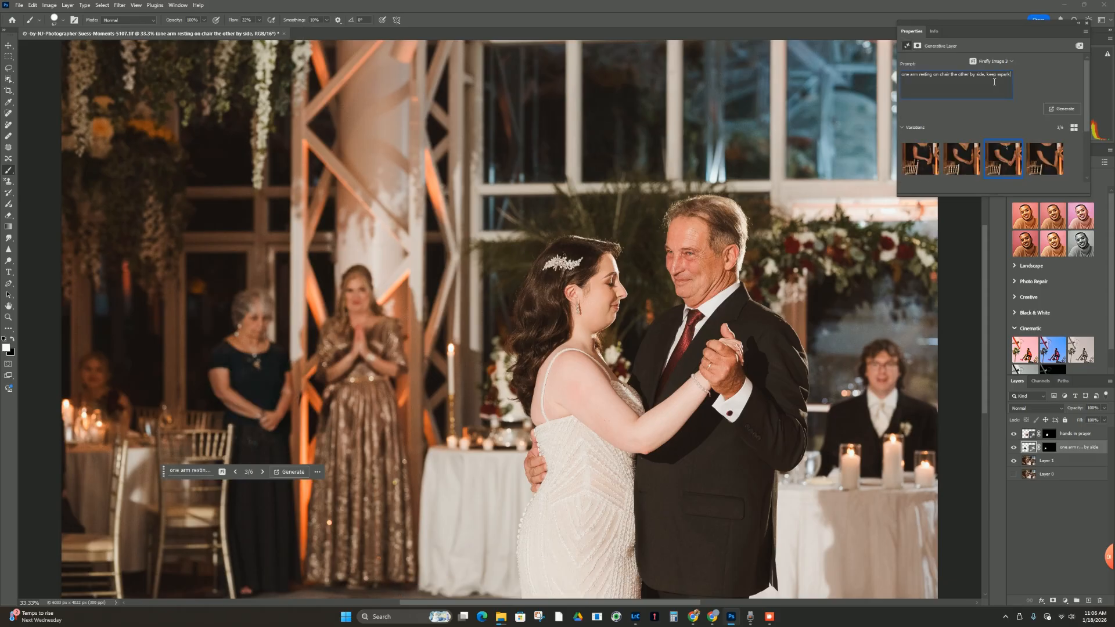
Step: Add "keep sparkly dress sleeves" to the layer's prompt, regenerate, and go through the new variations to the third one
{"action": "type", "text": "y dress"}
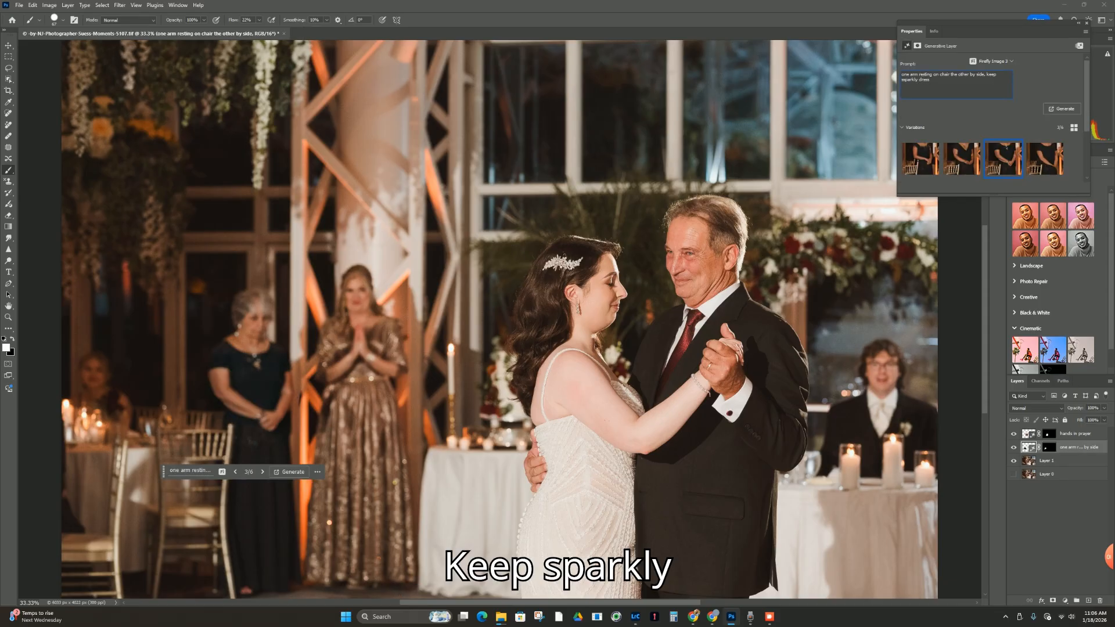
{"action": "type", "text": " sleeves"}
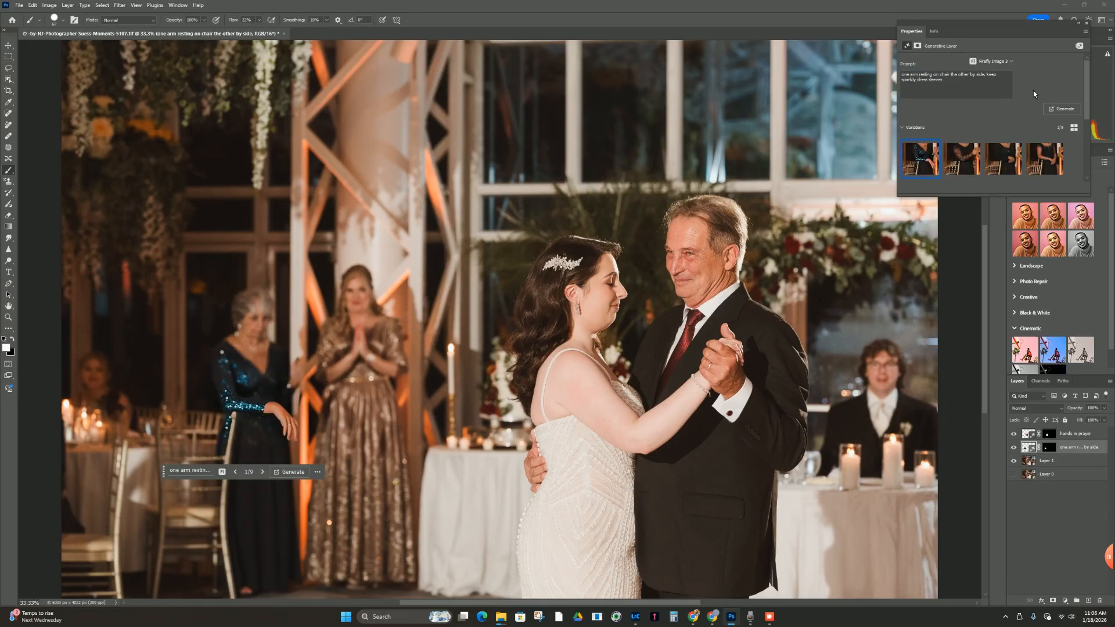
{"action": "left_click", "coordinate": [261, 472]}
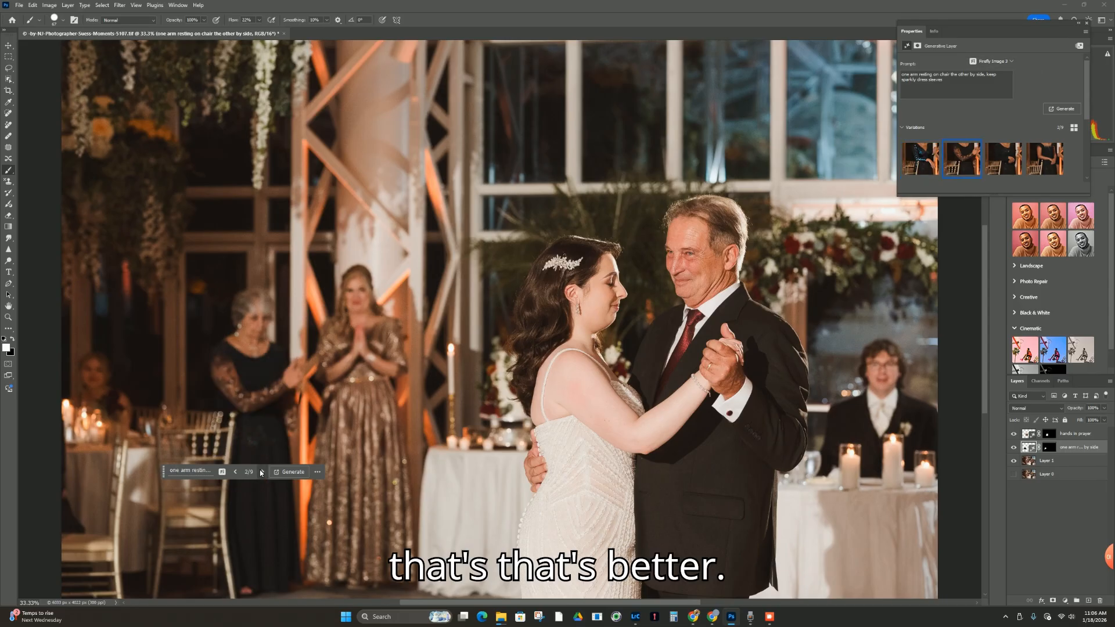
{"action": "left_click", "coordinate": [261, 471]}
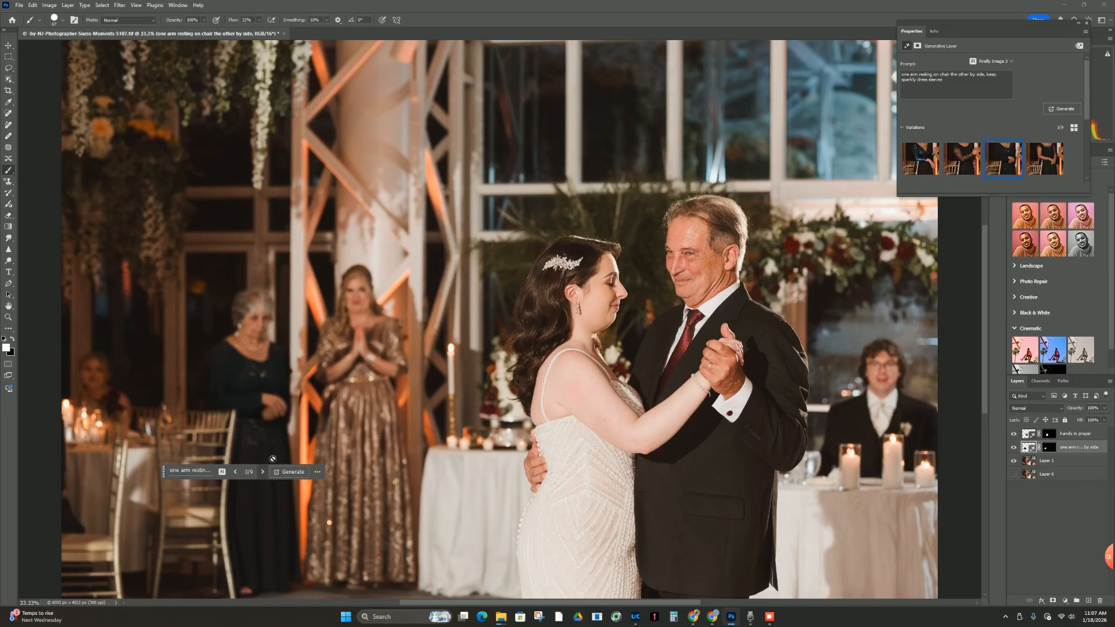
Step: Generate similar versions of the third sparkly-sleeve variation, and repeat this from the third result of the new set
{"action": "left_click", "coordinate": [317, 472]}
{"action": "left_click", "coordinate": [342, 483]}
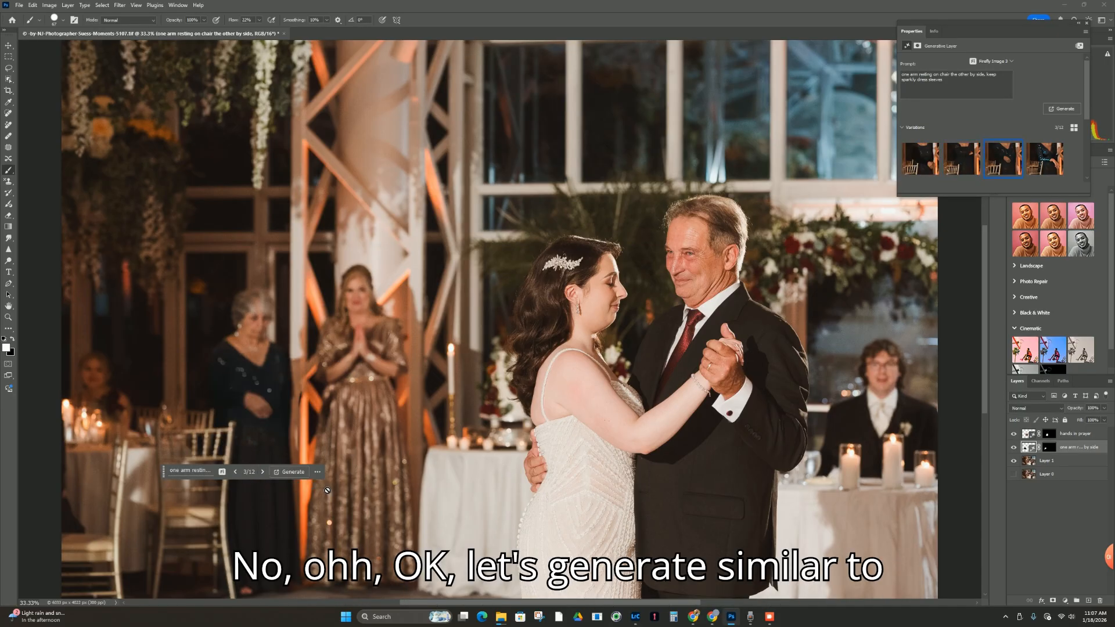
{"action": "left_click", "coordinate": [318, 472]}
{"action": "left_click", "coordinate": [339, 485]}
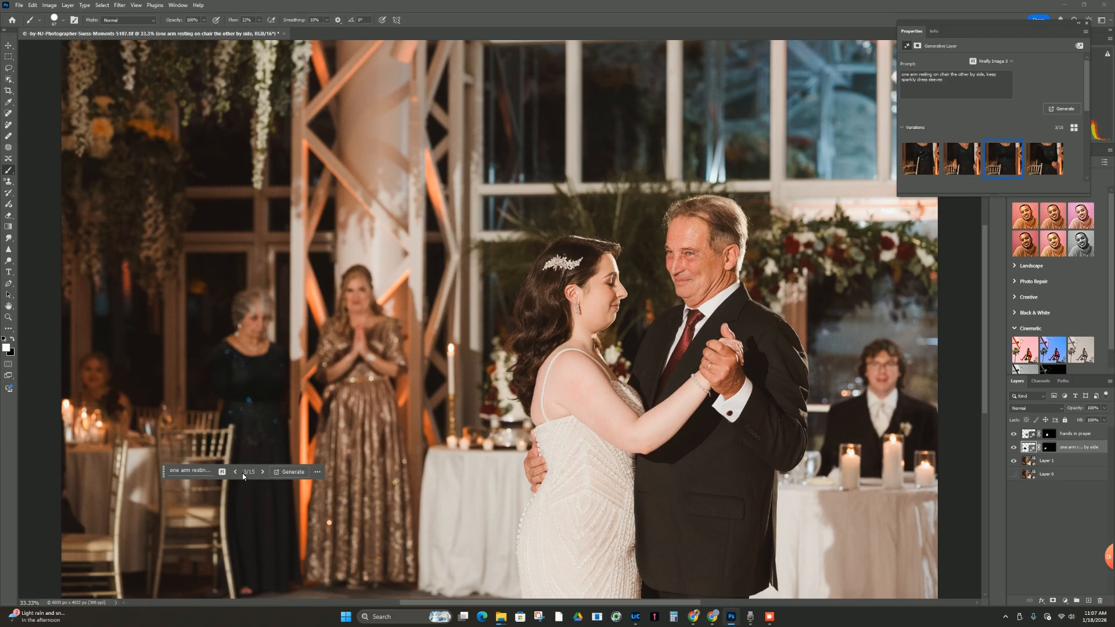
Step: Compare the first three of the 15 arm and sleeve variations
{"action": "left_click", "coordinate": [236, 473]}
{"action": "left_click", "coordinate": [236, 473]}
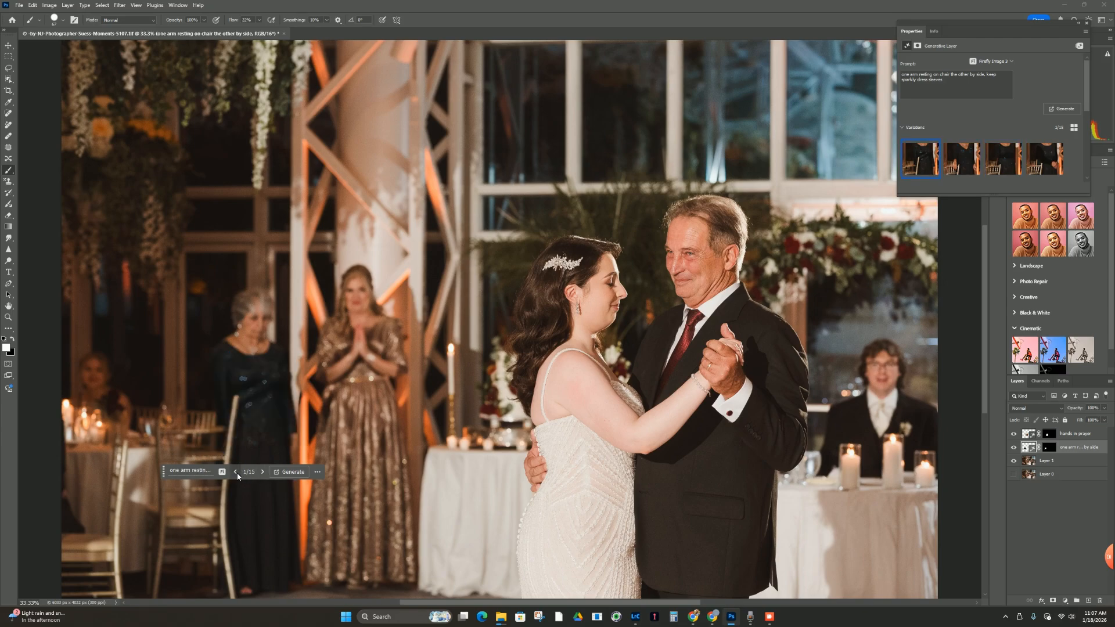
{"action": "left_click", "coordinate": [262, 472]}
{"action": "left_click", "coordinate": [262, 472]}
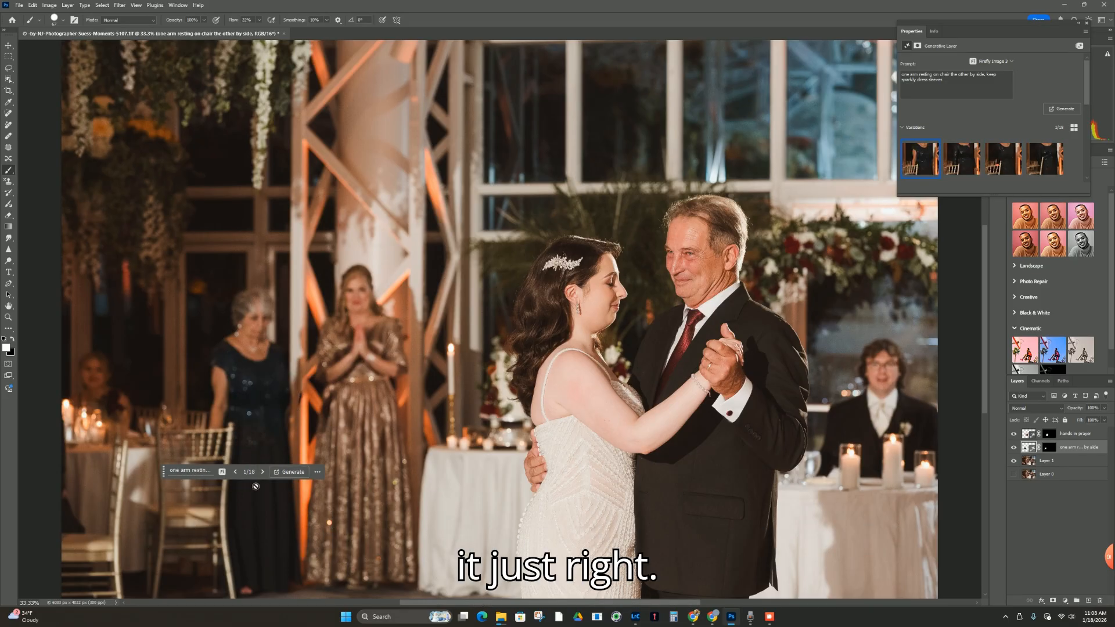
Step: Review the first three of the 18 variations and choose the second one for the dark-dressed woman
{"action": "left_click", "coordinate": [262, 474]}
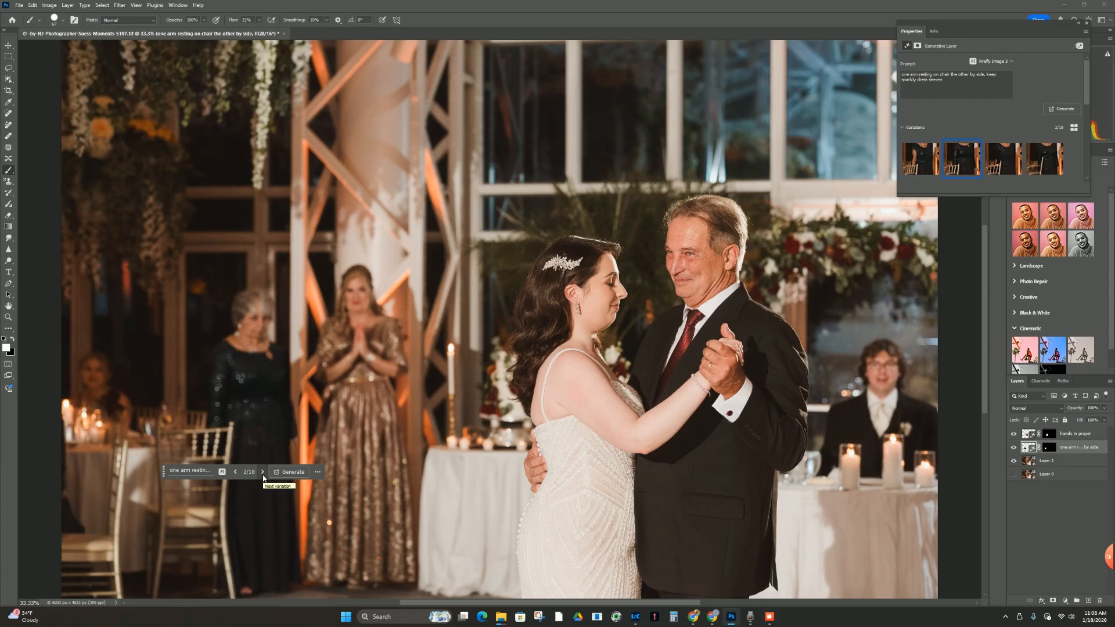
{"action": "left_click", "coordinate": [262, 472]}
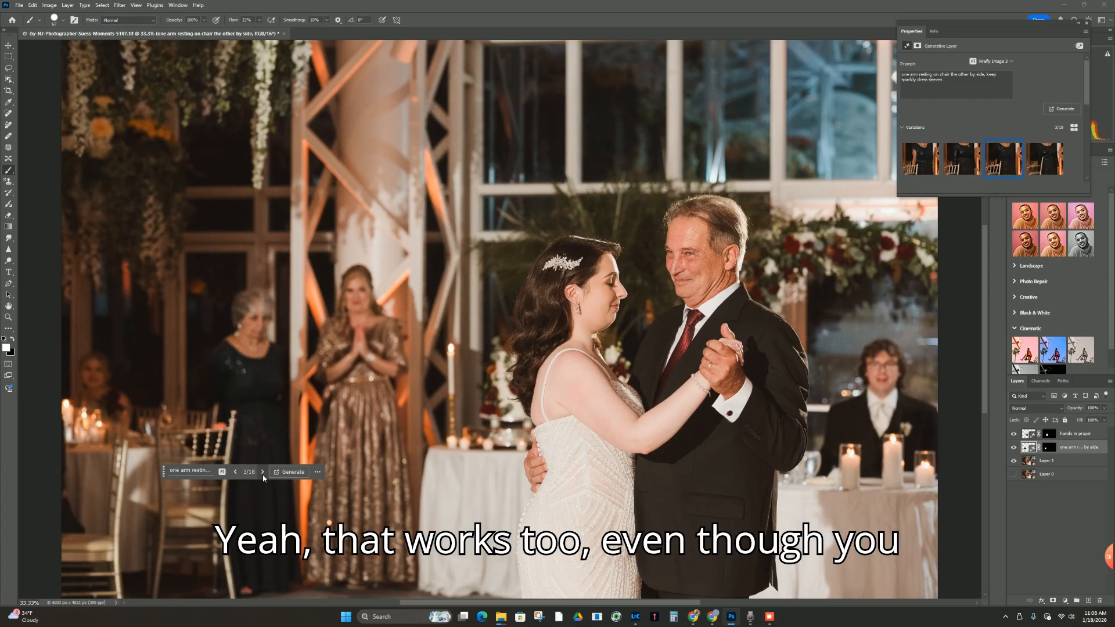
{"action": "left_click", "coordinate": [235, 472]}
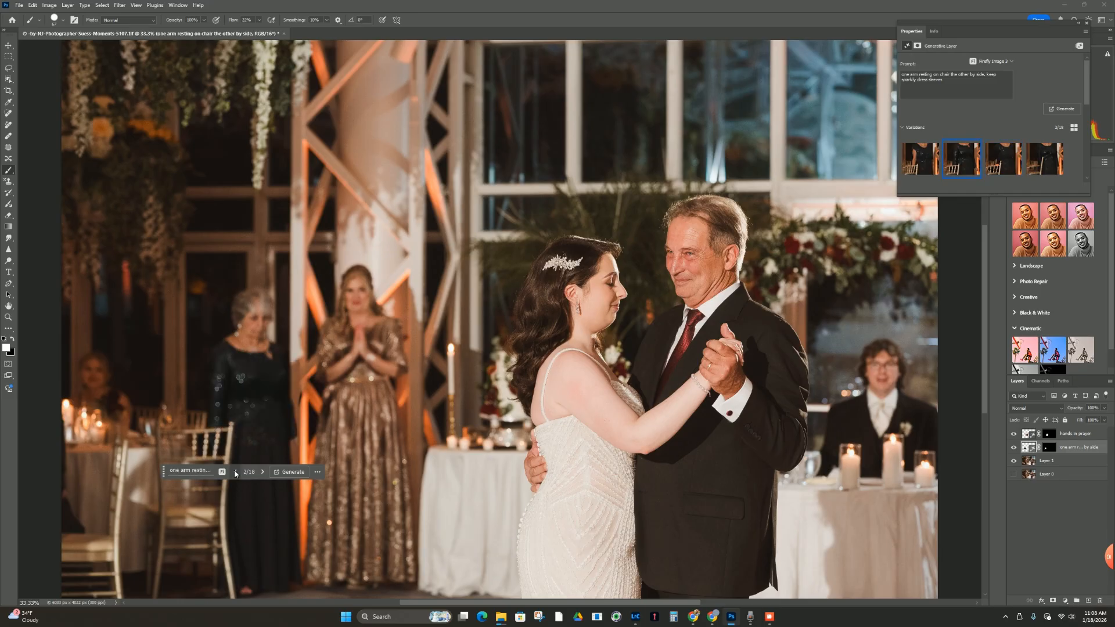
Step: Move the visible Layer 0 to the top to compare the whole photo before and after, and return it beneath Layer 1
{"action": "left_click_drag", "start_coordinate": [1057, 473], "coordinate": [1068, 424]}
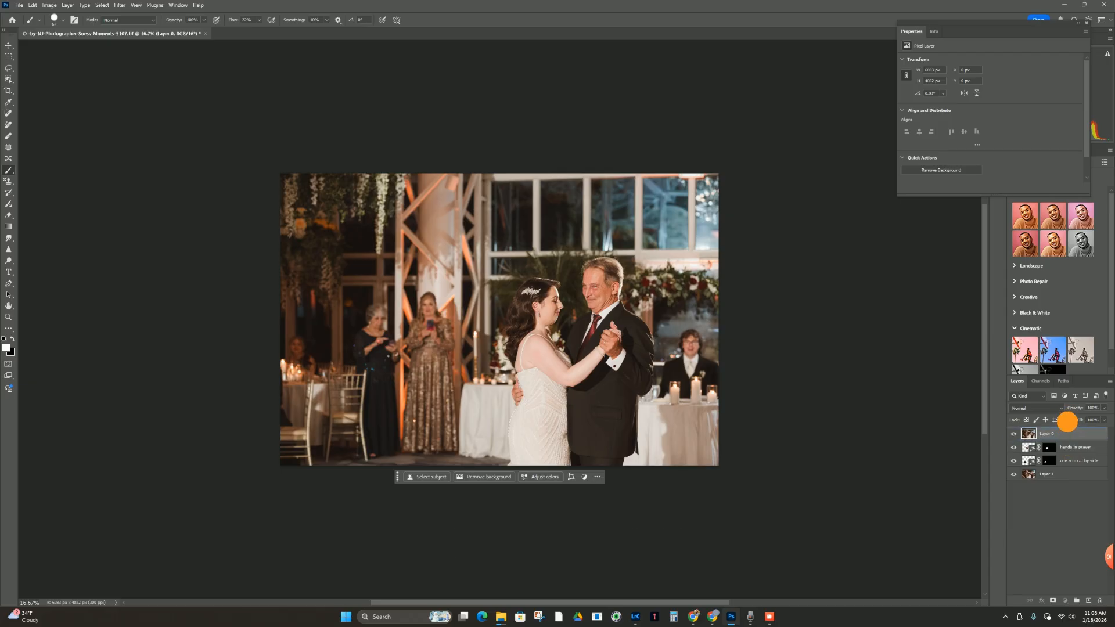
{"action": "left_click_drag", "start_coordinate": [1066, 422], "coordinate": [1072, 482]}
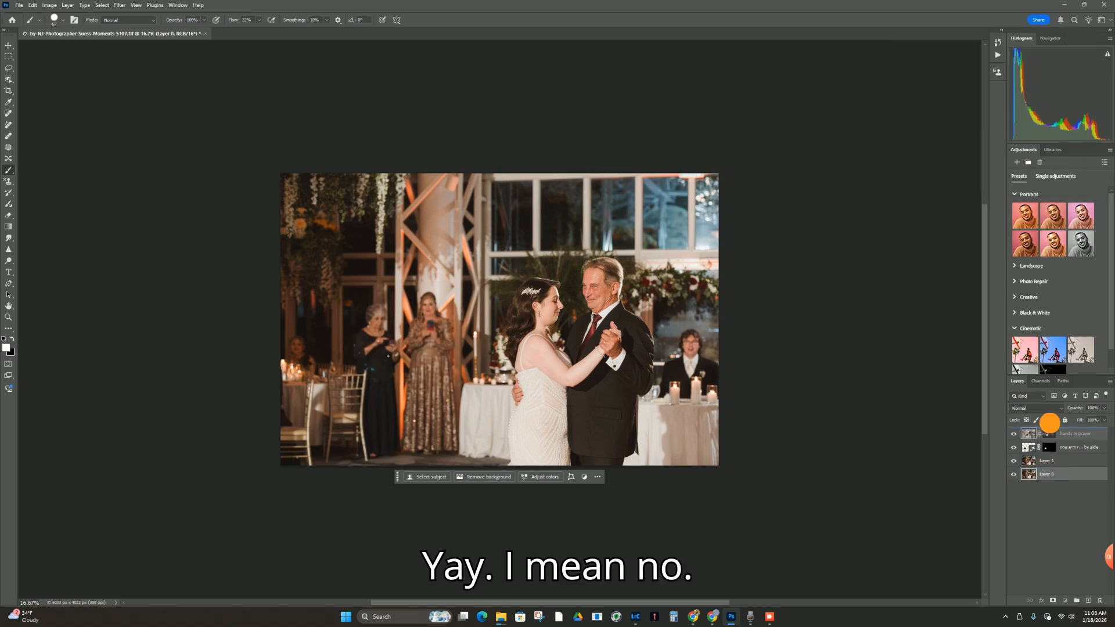
{"action": "left_click_drag", "start_coordinate": [1049, 424], "coordinate": [1057, 481]}
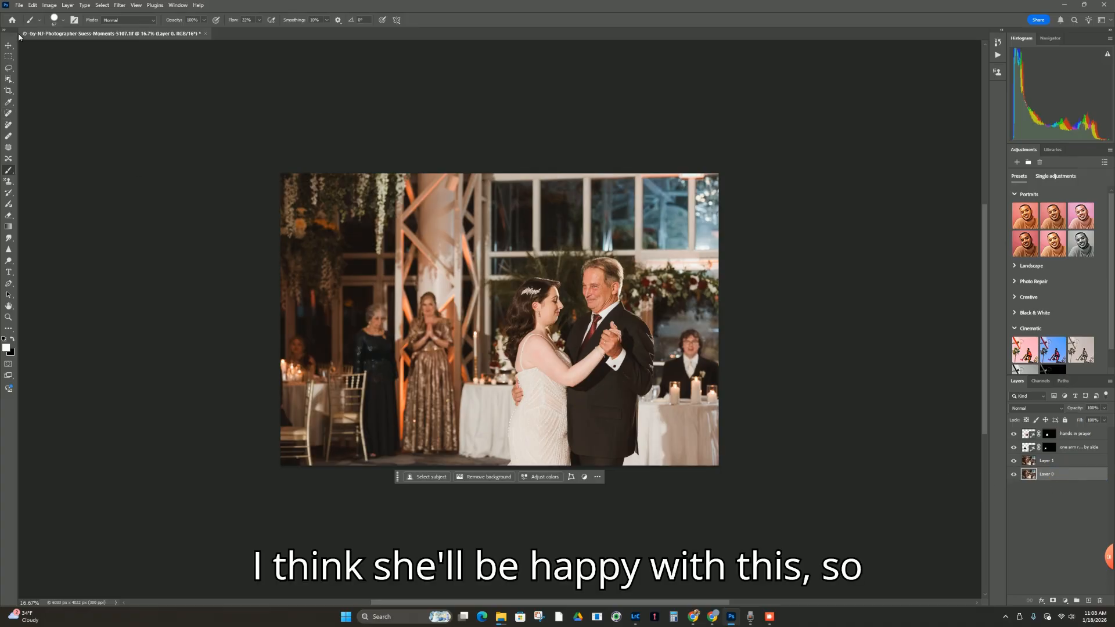
Step: Save the photo as a layered TIFF with ZIP image compression and switch to Lightroom Classic
{"action": "left_click", "coordinate": [19, 5]}
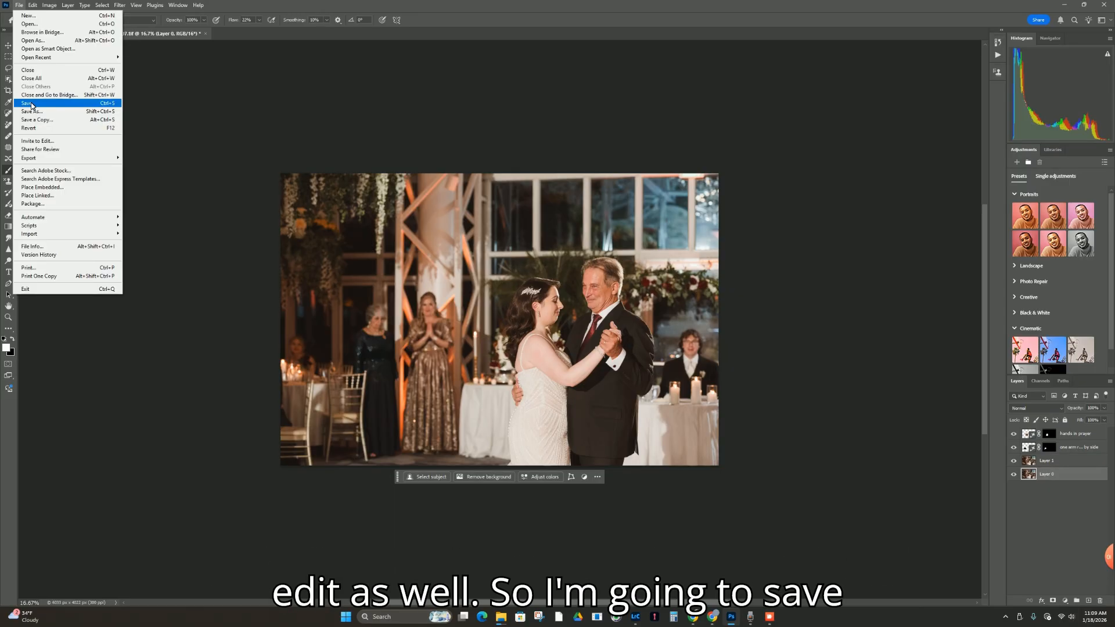
{"action": "left_click", "coordinate": [31, 105]}
{"action": "left_click", "coordinate": [661, 163]}
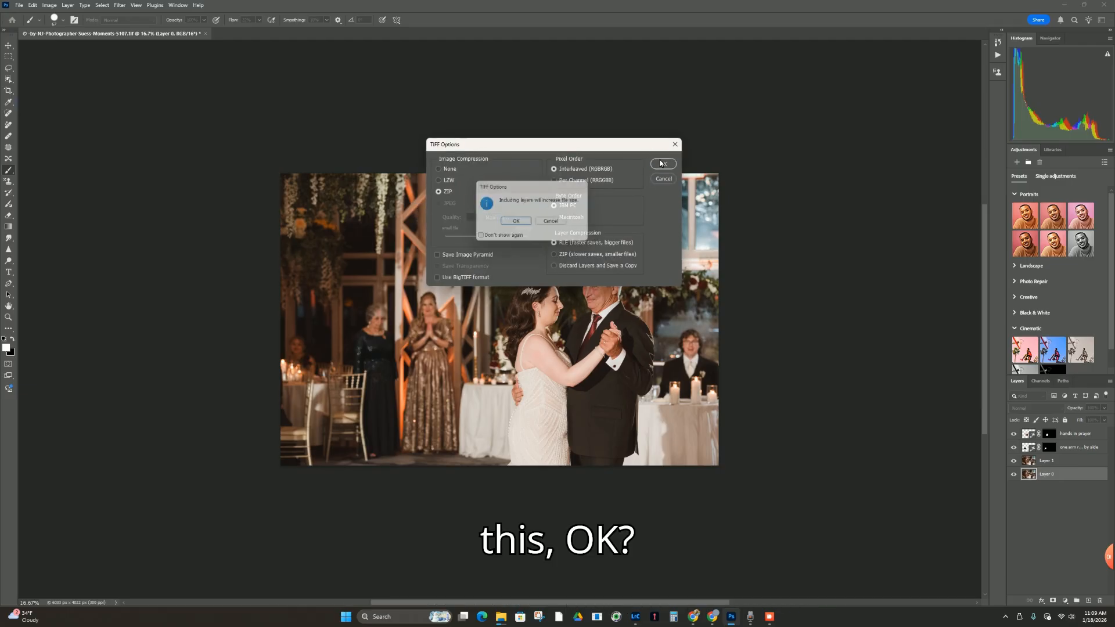
{"action": "left_click", "coordinate": [514, 222]}
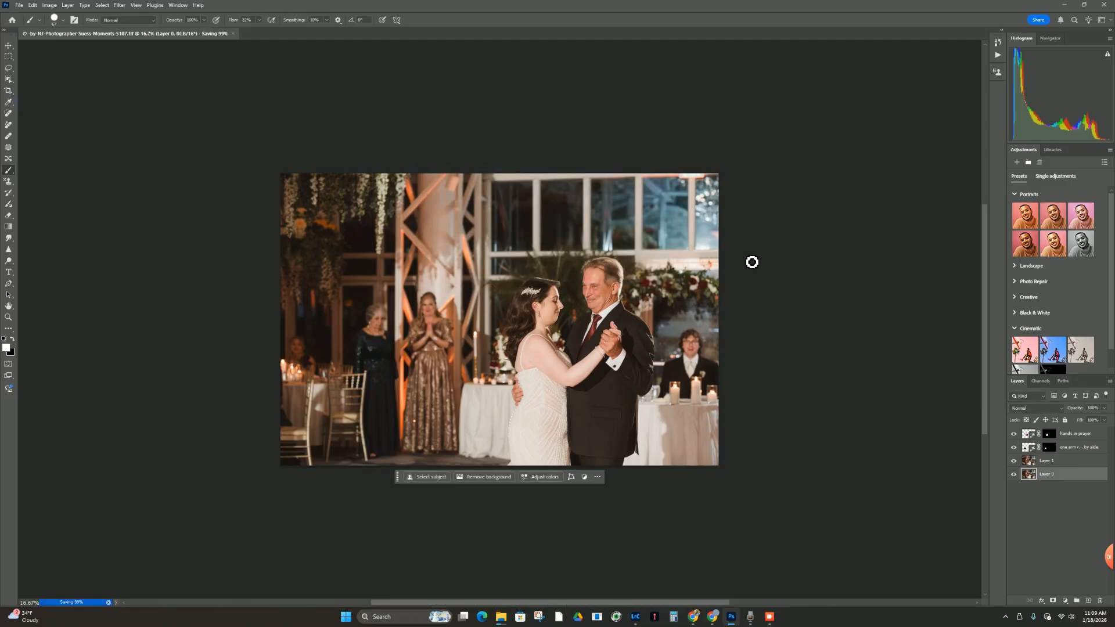
{"action": "mouse_move", "coordinate": [633, 624]}
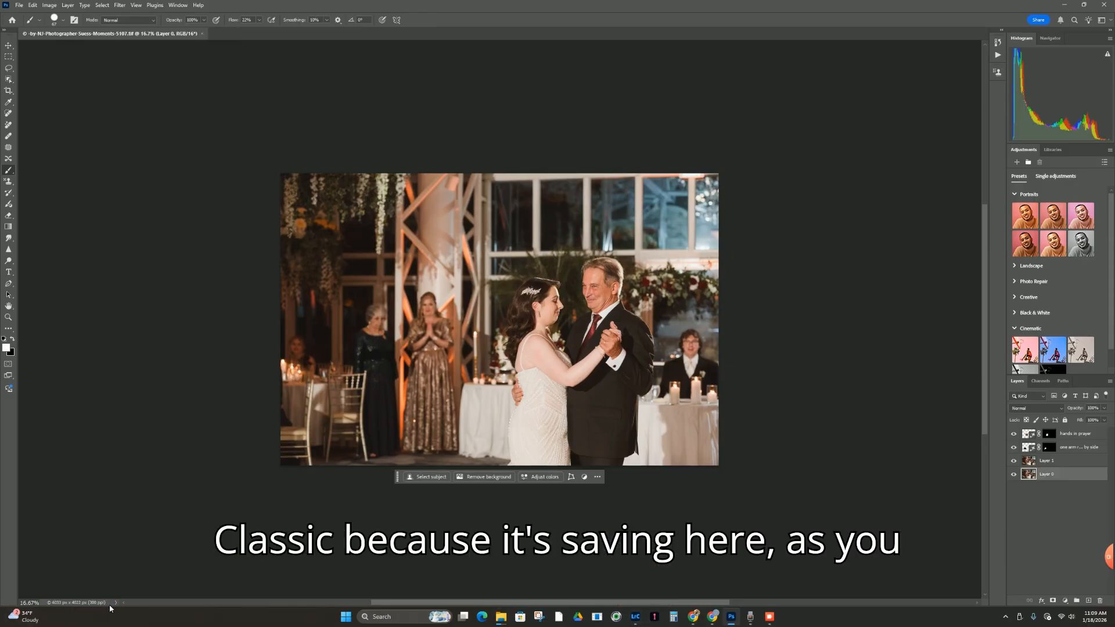
{"action": "left_click", "coordinate": [636, 616]}
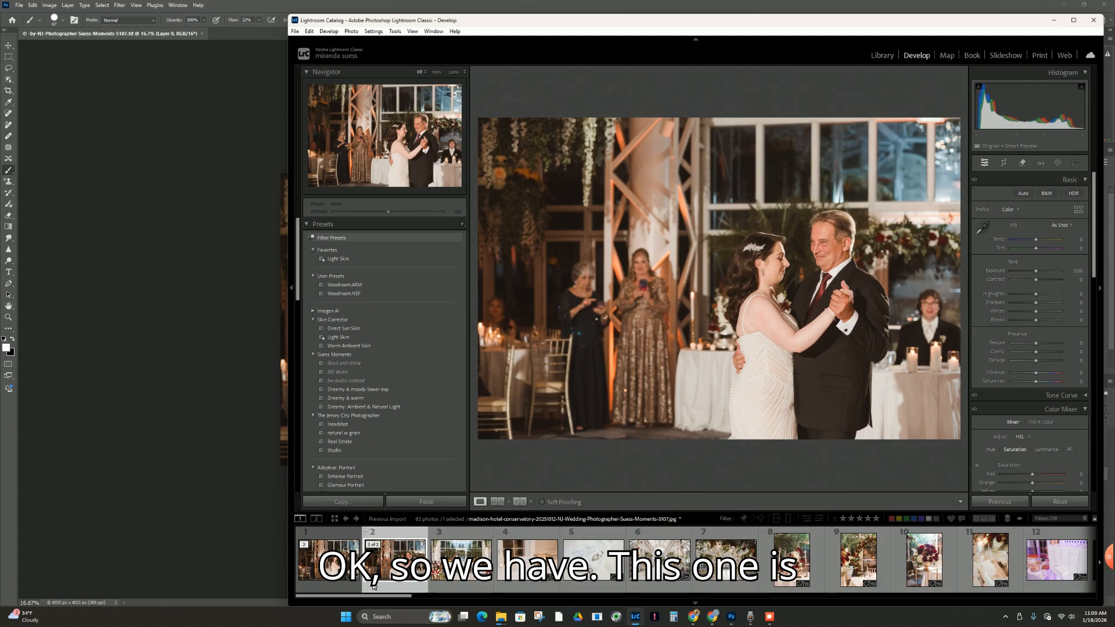
Step: Compare the original JPG with the edited TIFF copy, maximize the Lightroom window and leave the edited copy selected
{"action": "left_click", "coordinate": [337, 579]}
{"action": "left_click", "coordinate": [333, 573]}
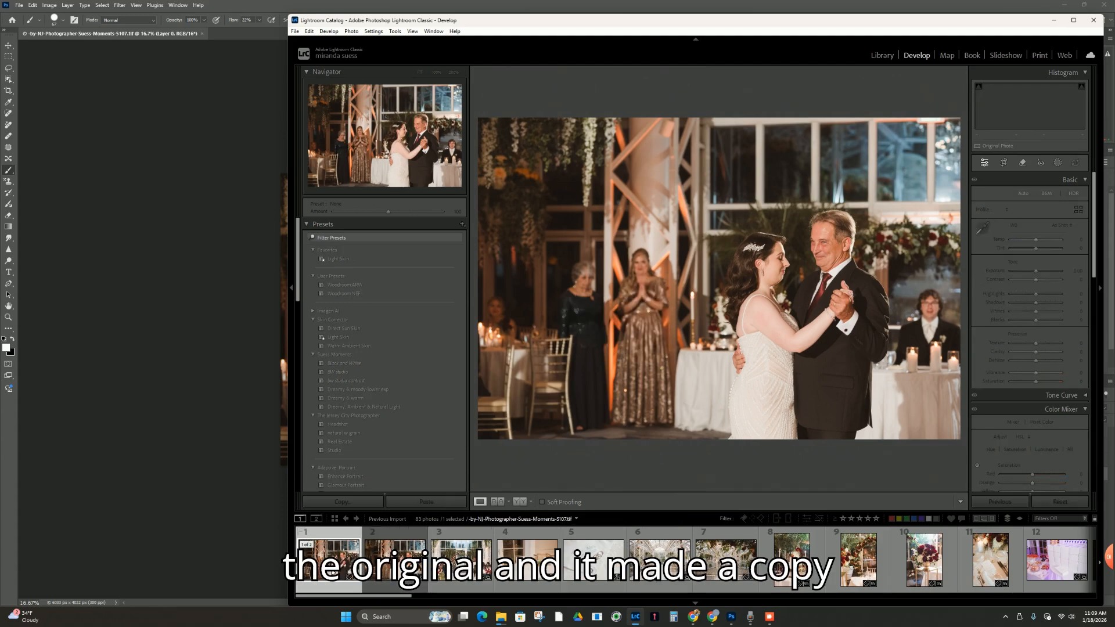
{"action": "left_click", "coordinate": [373, 569]}
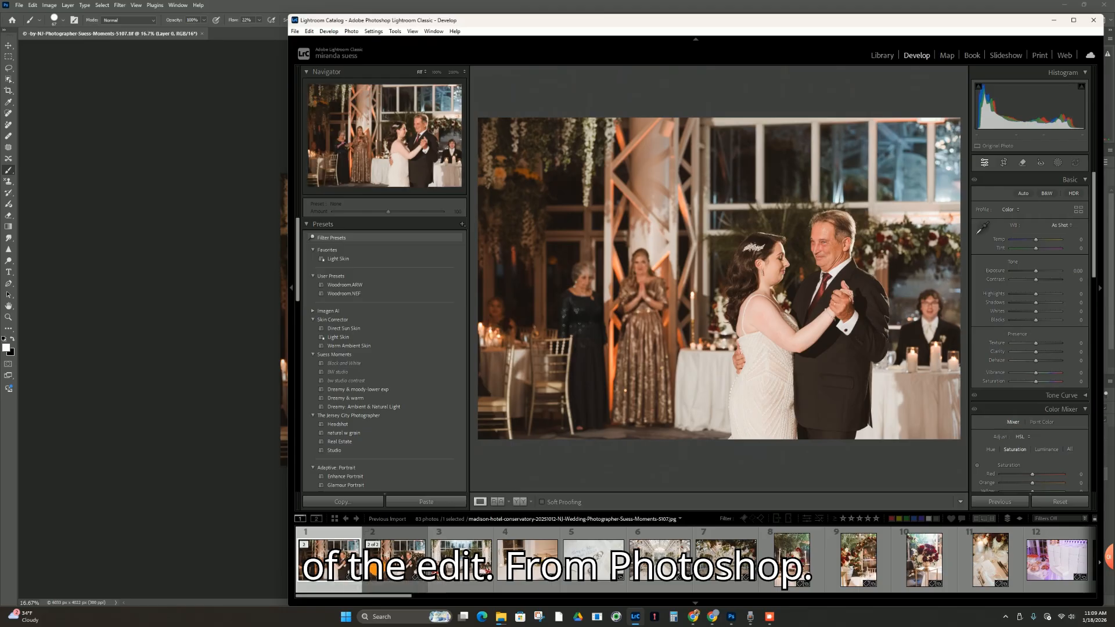
{"action": "left_click", "coordinate": [356, 571]}
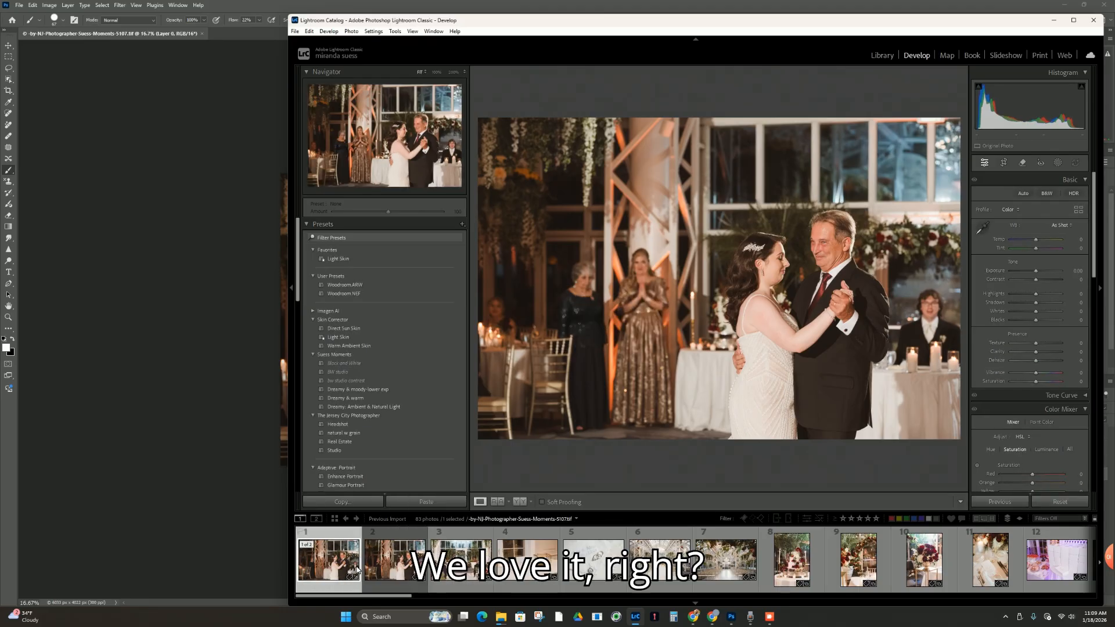
{"action": "left_click", "coordinate": [1073, 20]}
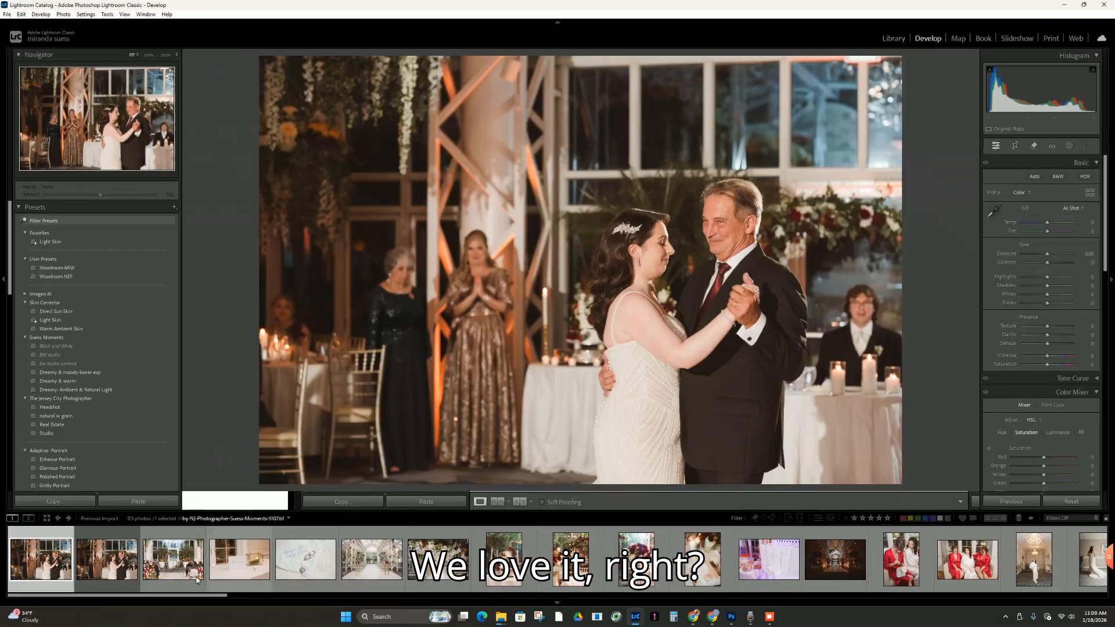
{"action": "left_click", "coordinate": [89, 566]}
{"action": "left_click", "coordinate": [49, 566]}
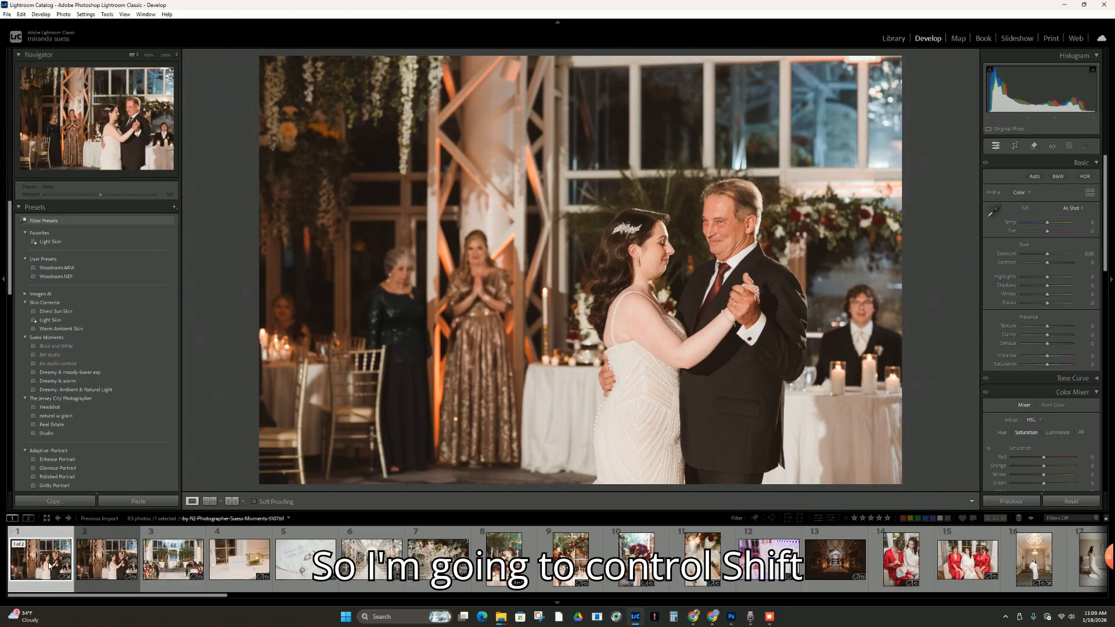
Step: Start exporting the edited copy and name the Desktop subfolder PRINT removed phones
{"action": "key", "text": "ctrl+shift+e"}
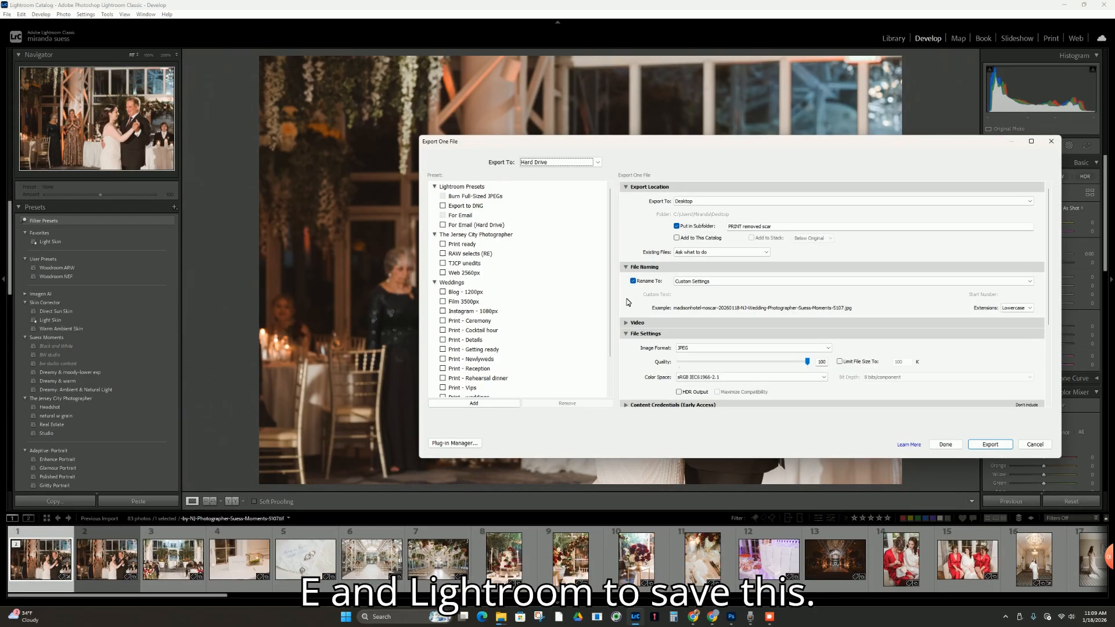
{"action": "left_click", "coordinate": [754, 225]}
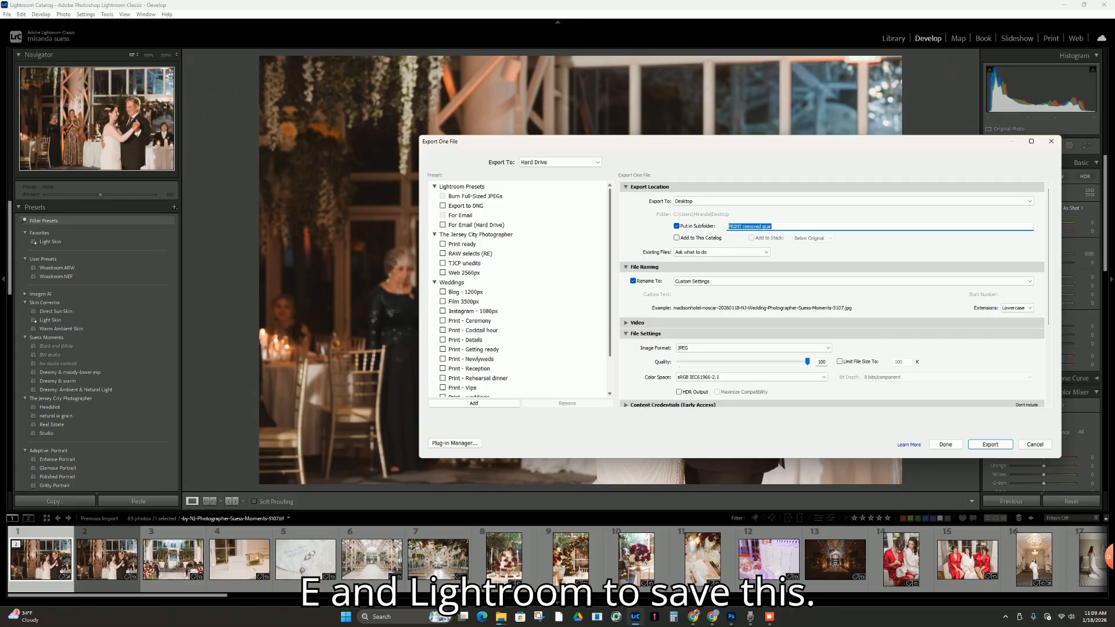
{"action": "double_click", "coordinate": [766, 226]}
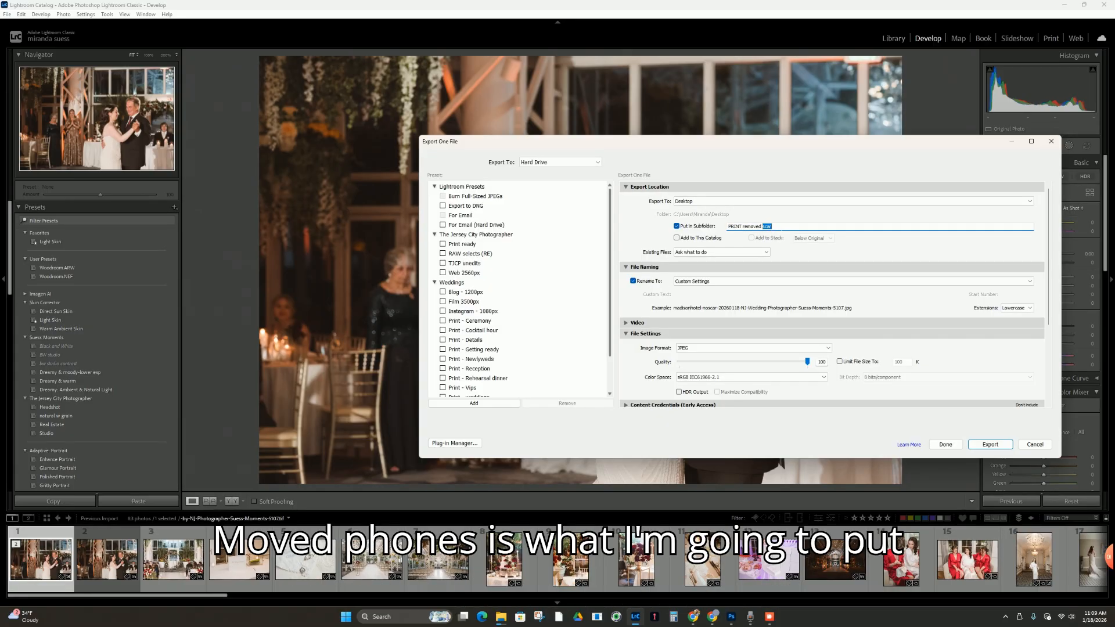
{"action": "type", "text": "phones"}
Step: Edit the custom filename template so its name begins with madisonhotel-nophones, and export the photo
{"action": "left_click", "coordinate": [729, 282]}
{"action": "left_click", "coordinate": [714, 376]}
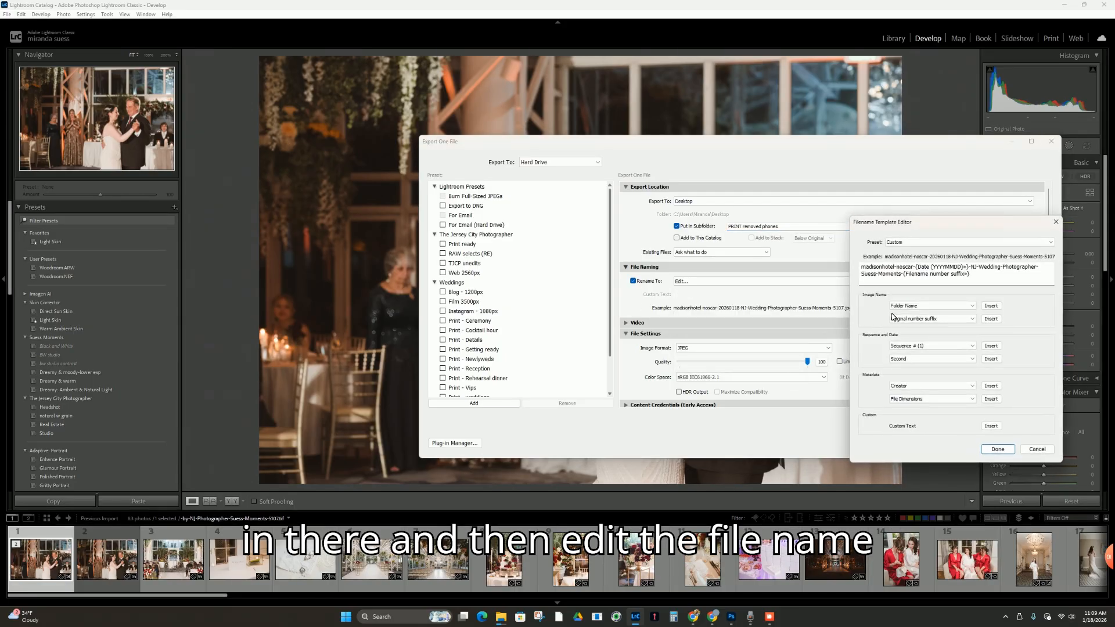
{"action": "double_click", "coordinate": [905, 267]}
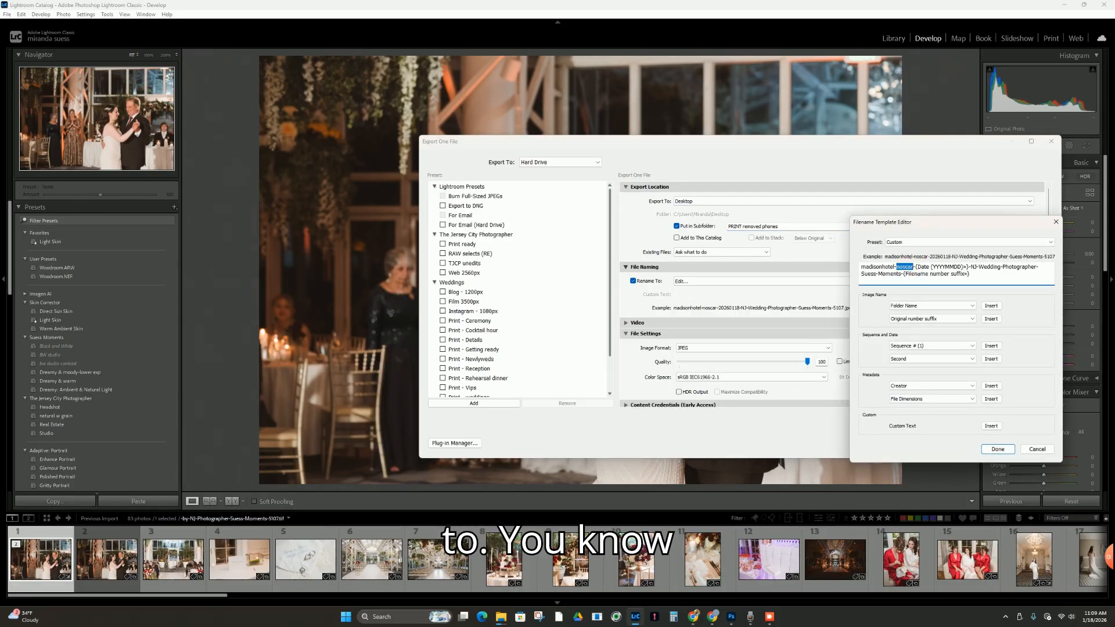
{"action": "type", "text": "nophones"}
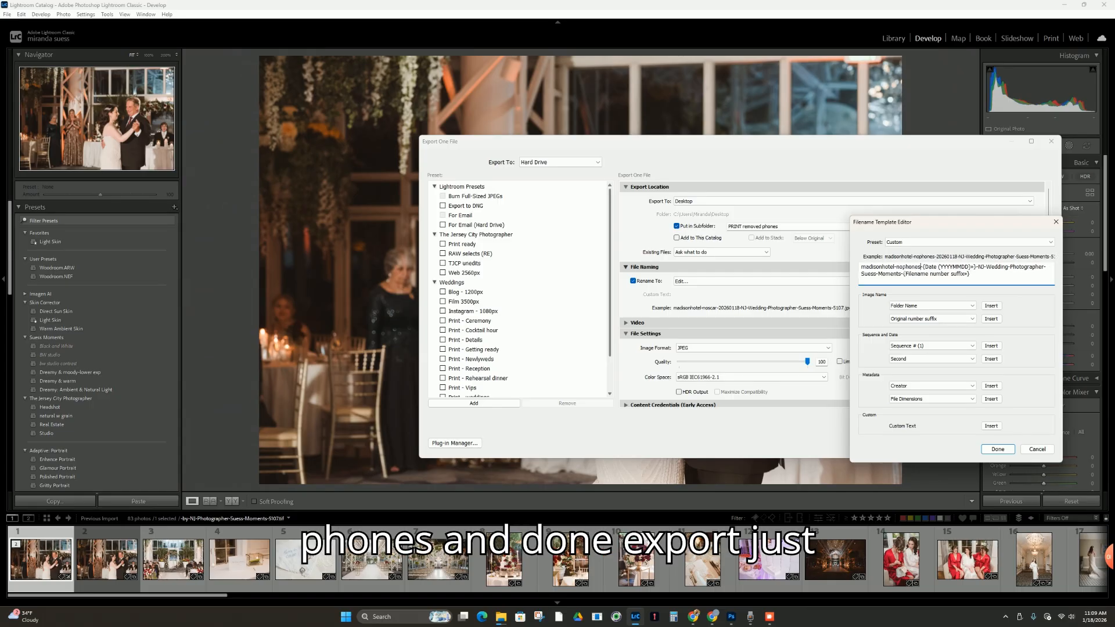
{"action": "left_click", "coordinate": [996, 449]}
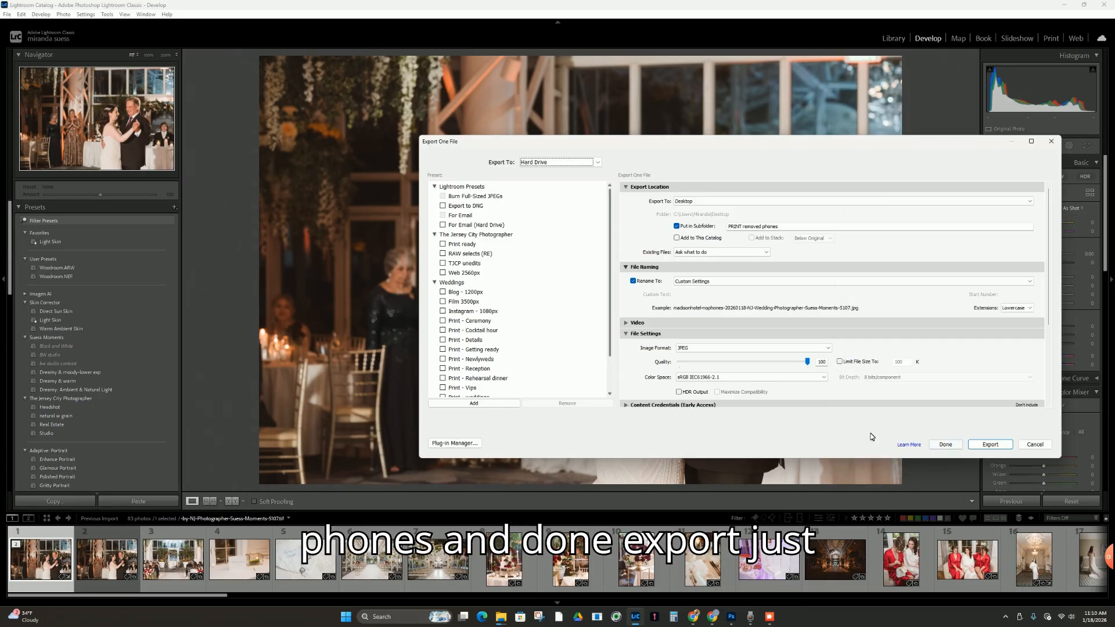
{"action": "left_click", "coordinate": [994, 446]}
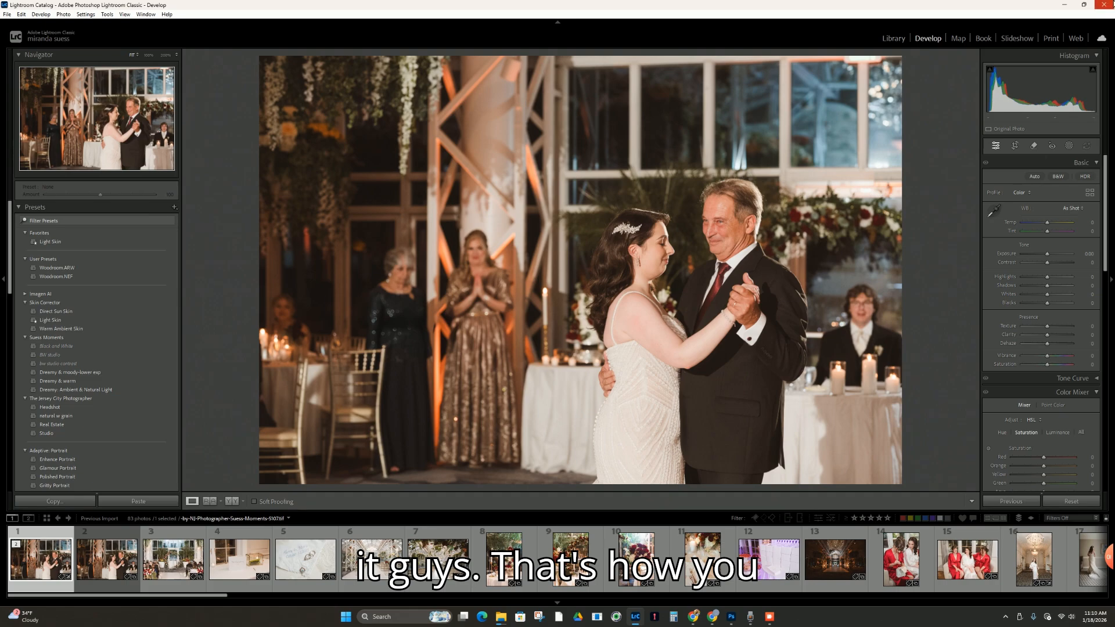